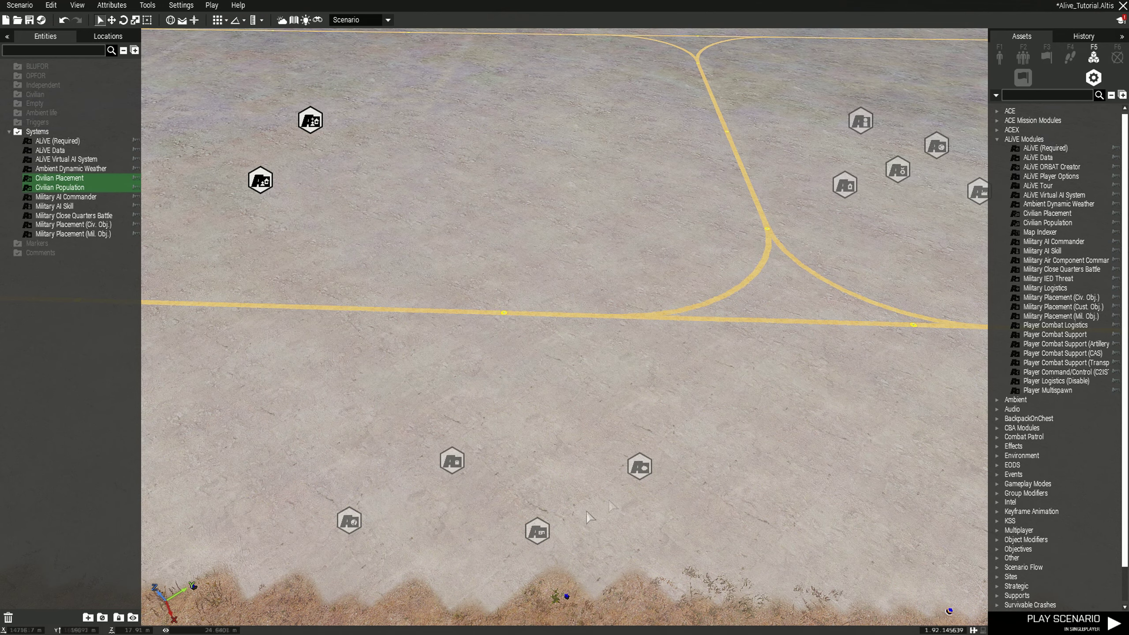
Frame the airfield modules and set the Ambient Dynamic Weather climate to Mediterranean
{"action": "left_click_drag", "start_coordinate": [173, 408], "coordinate": [736, 591]}
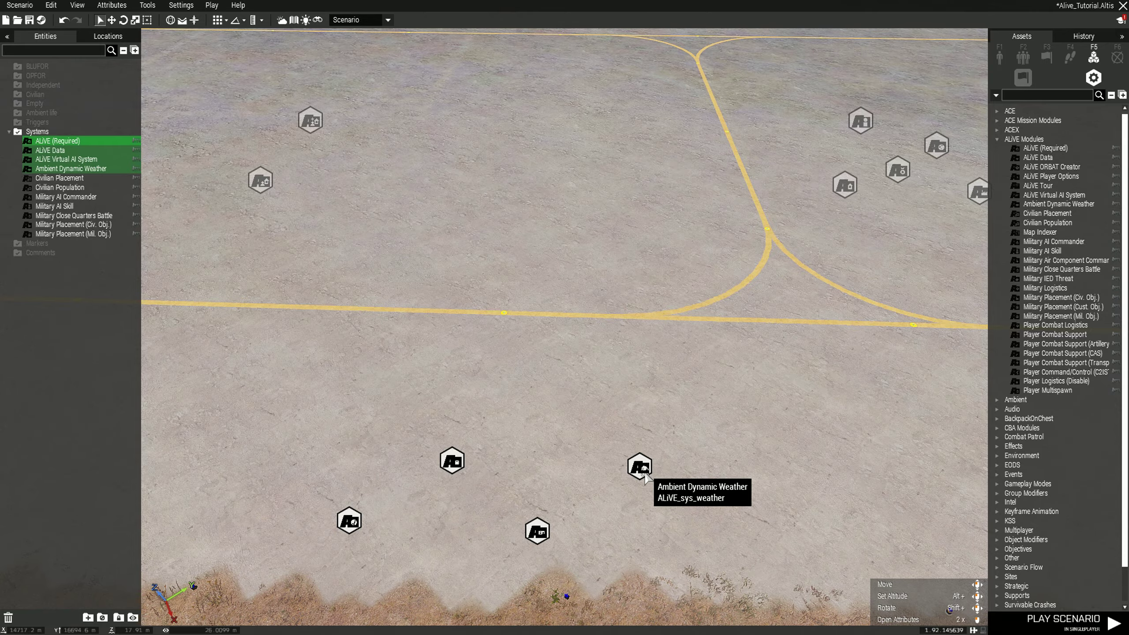
{"action": "left_click", "coordinate": [368, 536]}
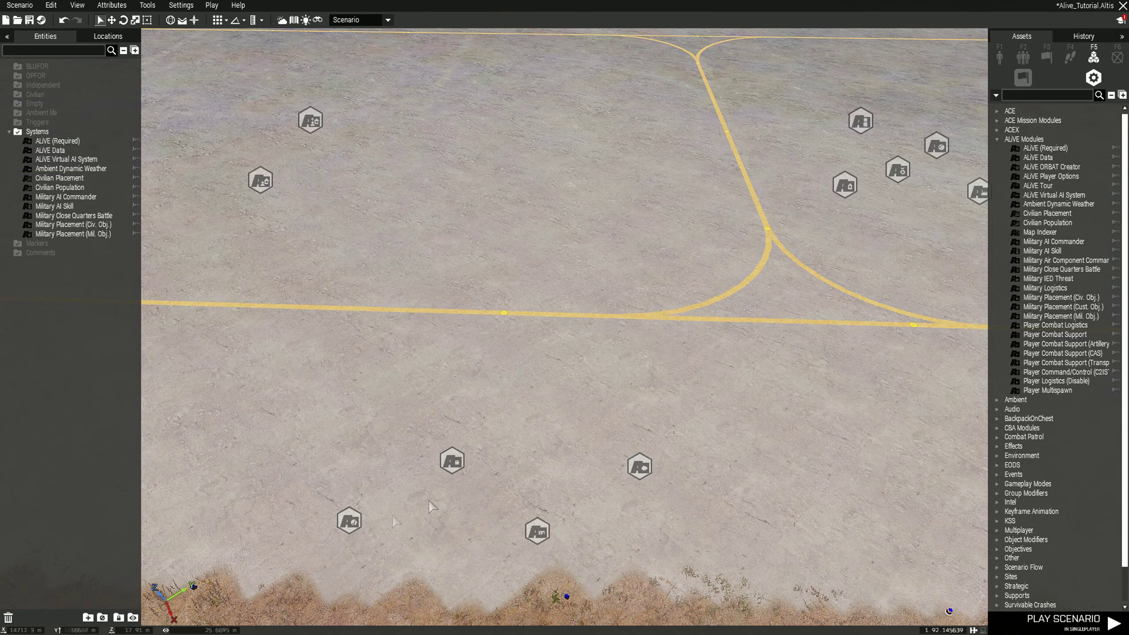
{"action": "right_click_drag", "start_coordinate": [480, 498], "coordinate": [877, 420]}
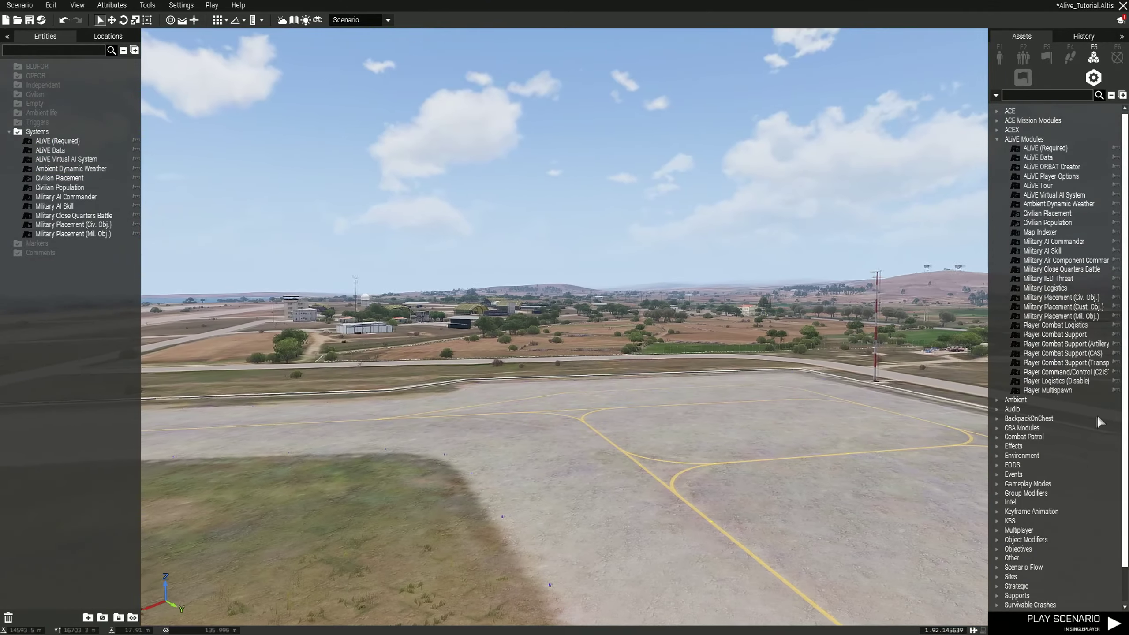
{"action": "right_click_drag", "start_coordinate": [1098, 422], "coordinate": [1084, 500]}
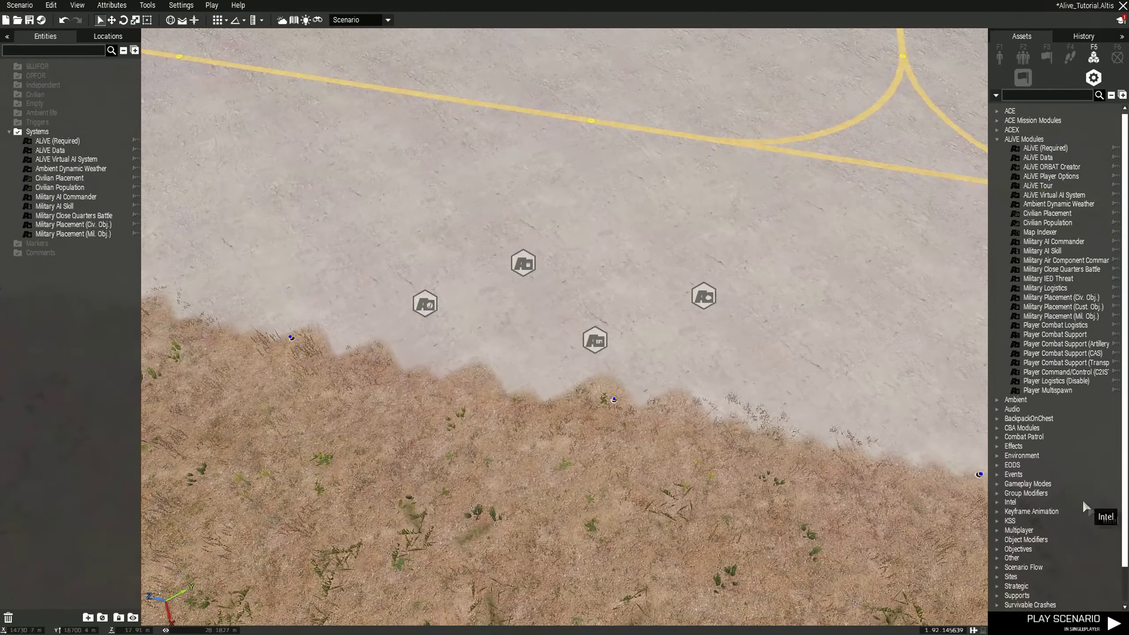
{"action": "double_click", "coordinate": [704, 297]}
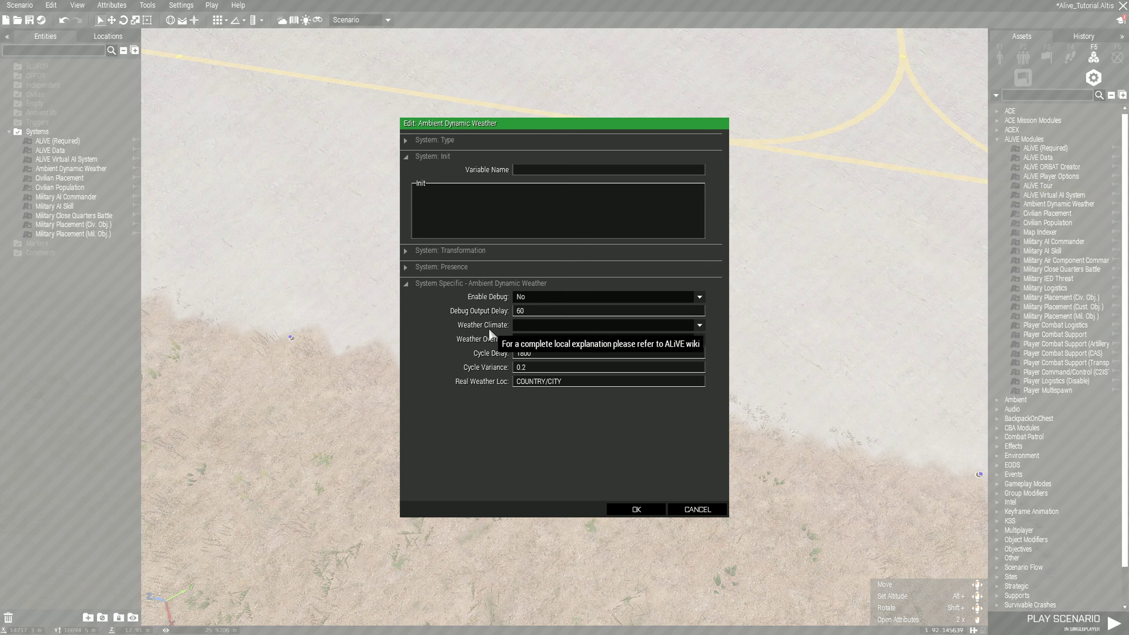
{"action": "left_click", "coordinate": [525, 325]}
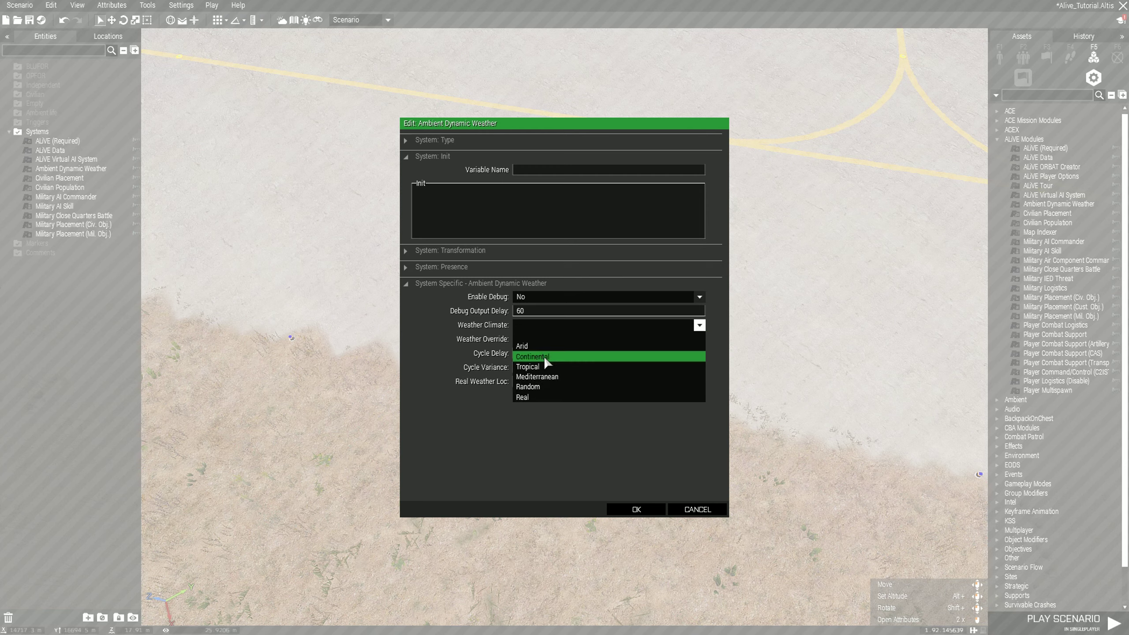
{"action": "left_click", "coordinate": [577, 378]}
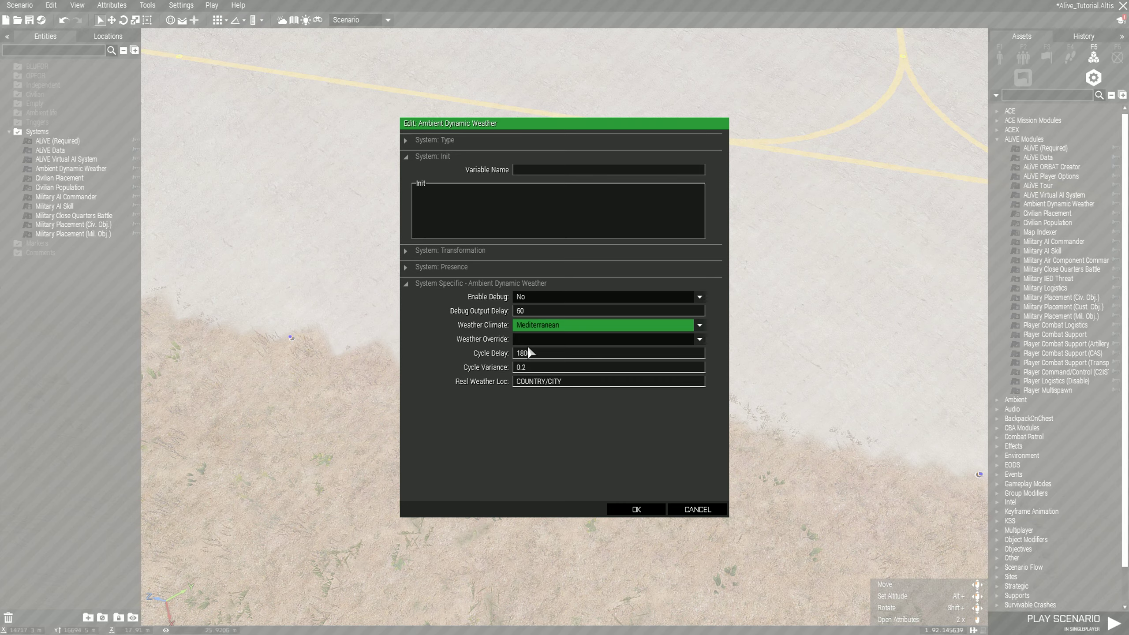
{"action": "left_click", "coordinate": [651, 512]}
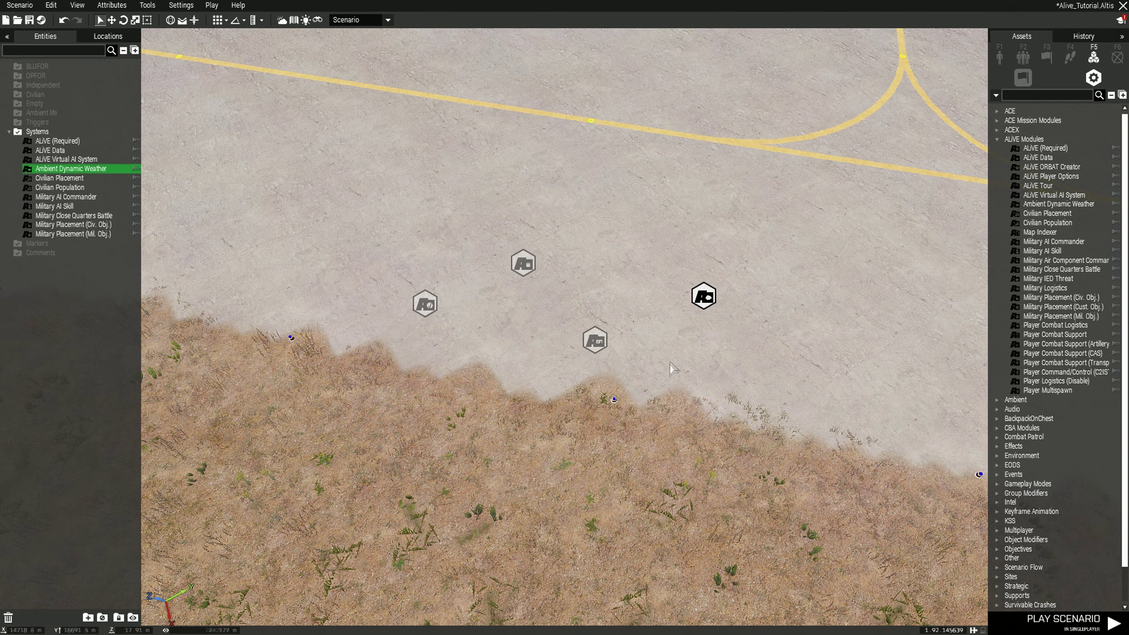
Recheck the weather module, keeping Mediterranean and leaving Weather Override blank
{"action": "double_click", "coordinate": [703, 298]}
{"action": "left_click", "coordinate": [544, 326]}
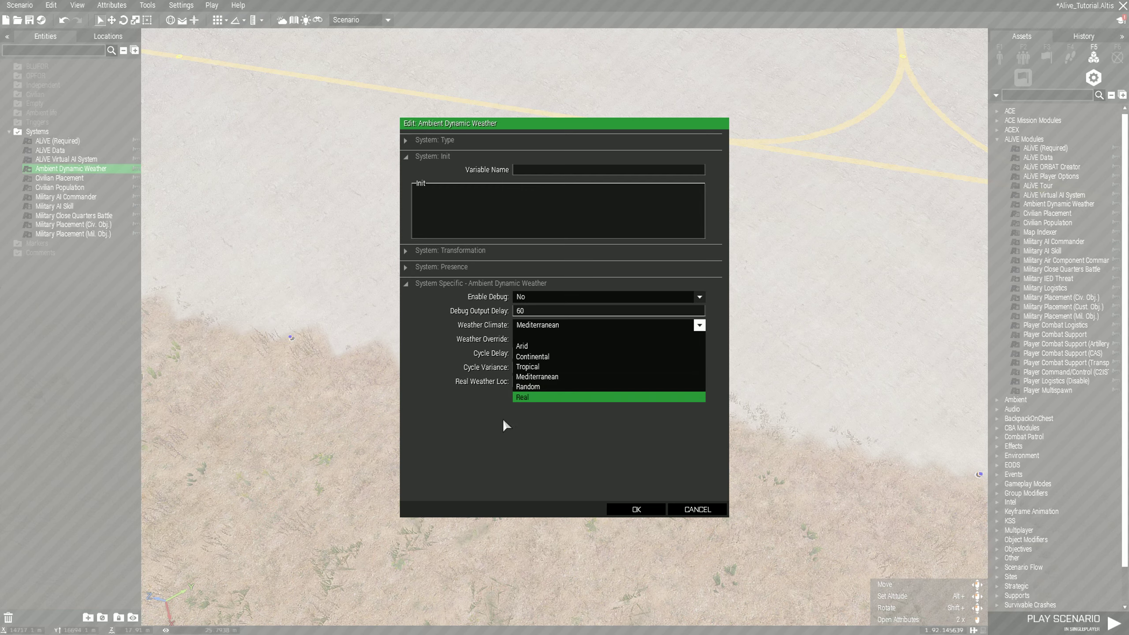
{"action": "left_click", "coordinate": [478, 381]}
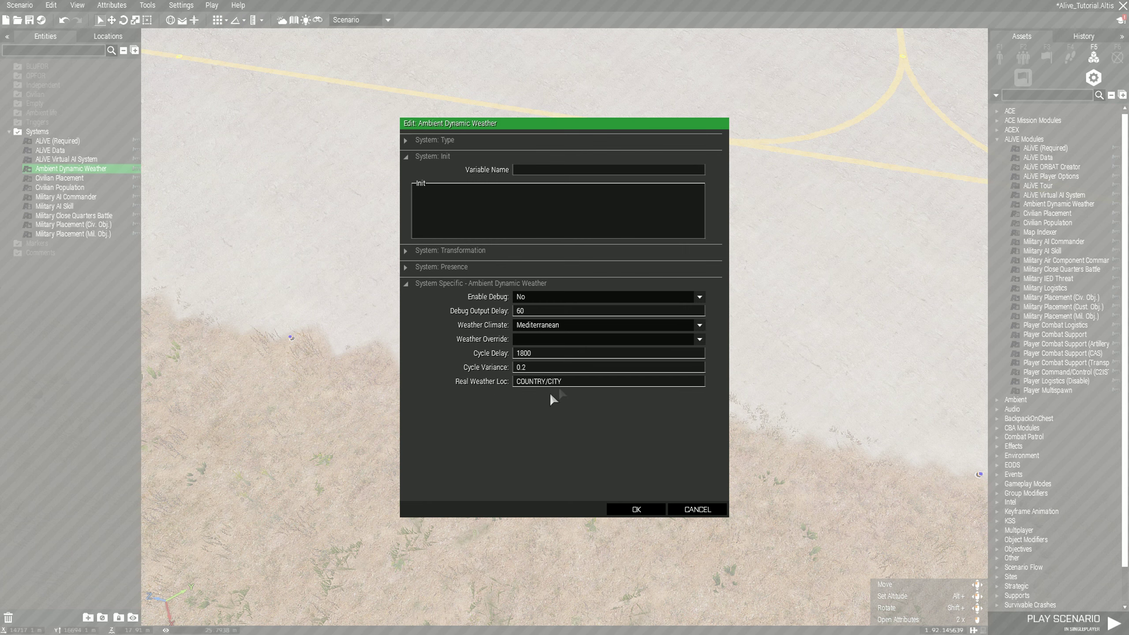
{"action": "mouse_move", "coordinate": [476, 387]}
{"action": "left_click", "coordinate": [532, 339]}
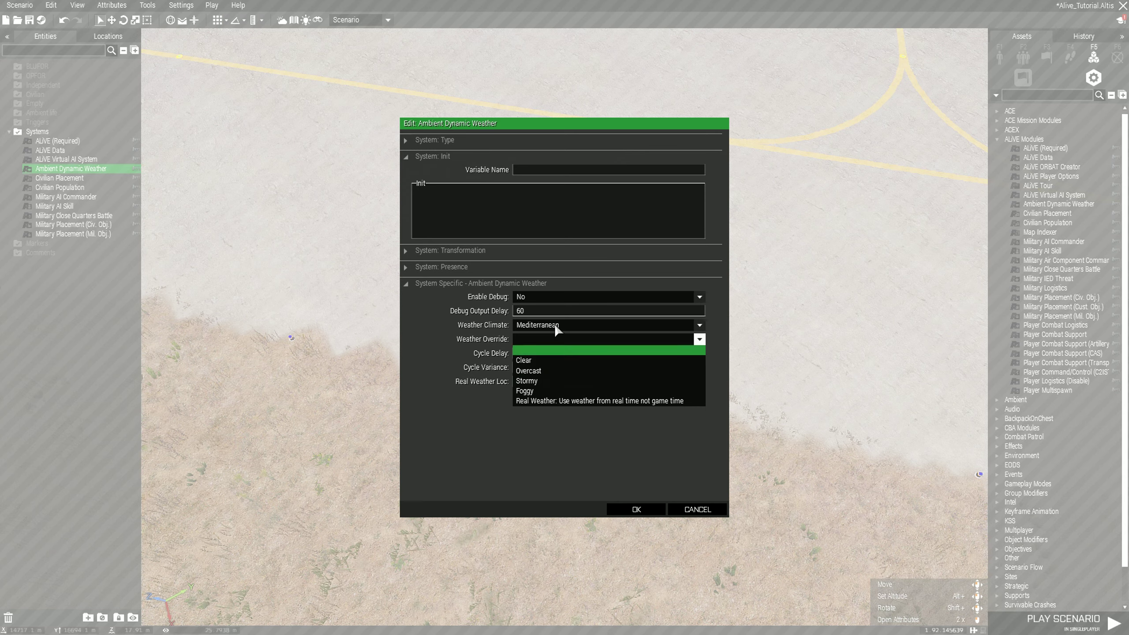
{"action": "left_click", "coordinate": [535, 354]}
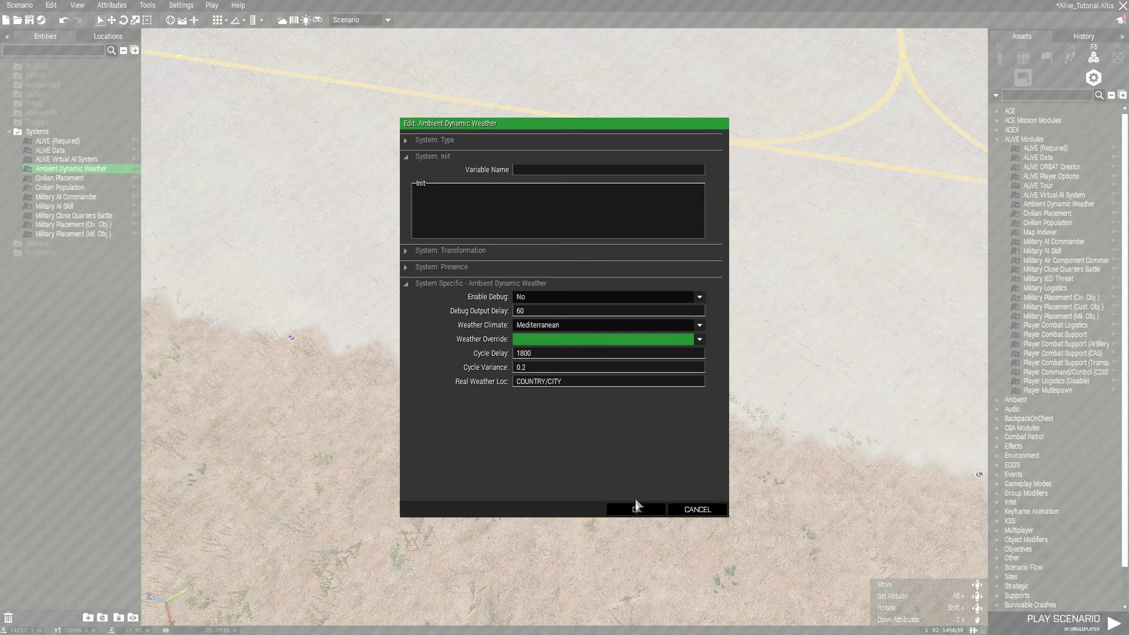
{"action": "left_click", "coordinate": [637, 510]}
{"action": "scroll", "coordinate": [654, 467], "scroll_direction": "up", "scroll_amount": 5}
Make the Virtual AI System persistent, virtualize only synced units, and set Spawn Radius to 2500
{"action": "scroll", "coordinate": [660, 455], "scroll_direction": "down", "scroll_amount": 3}
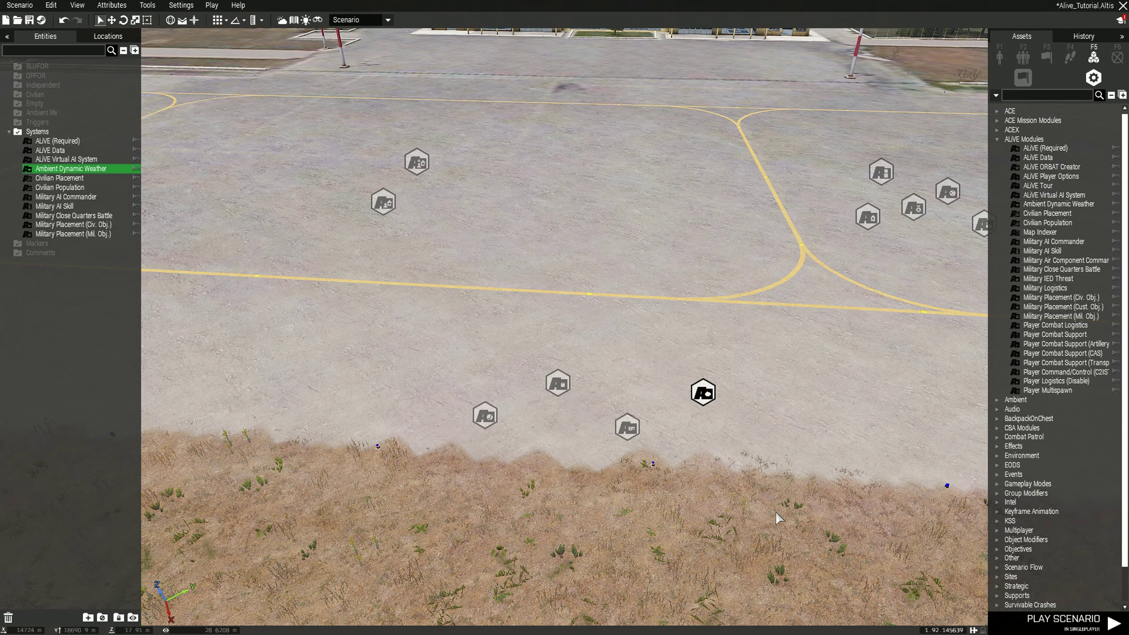
{"action": "double_click", "coordinate": [633, 437]}
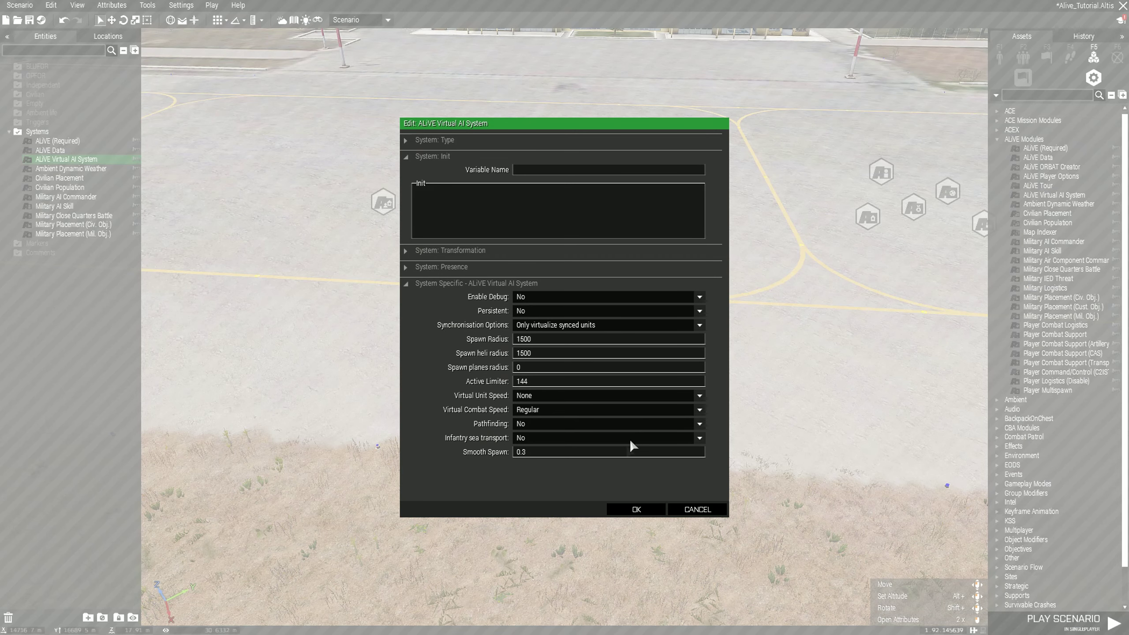
{"action": "left_click", "coordinate": [529, 311]}
{"action": "left_click", "coordinate": [530, 319]}
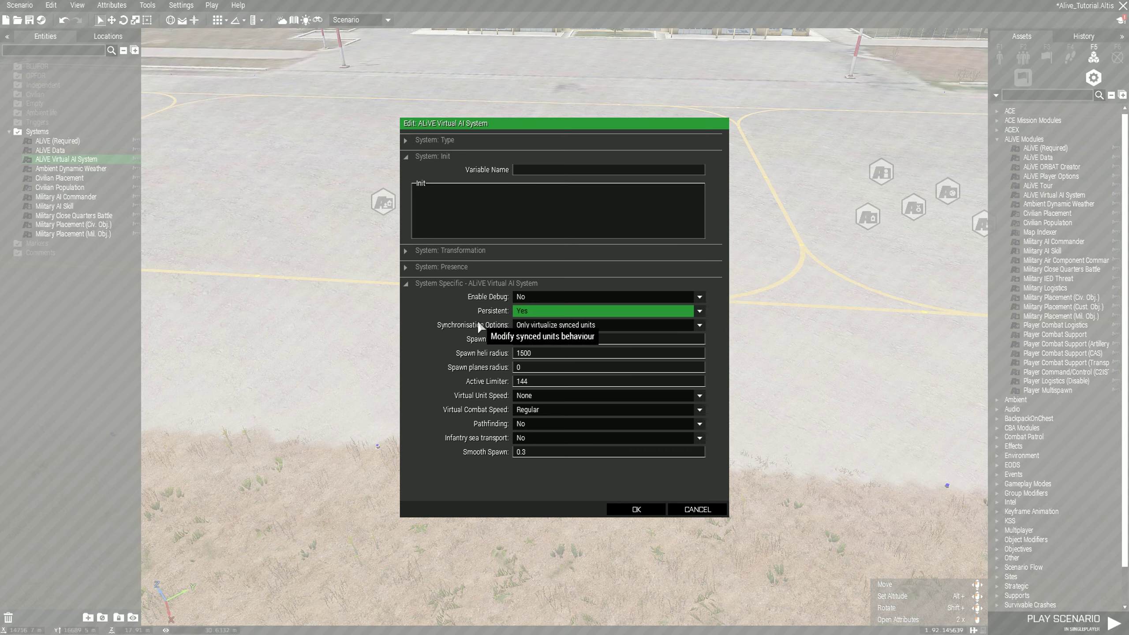
{"action": "left_click", "coordinate": [543, 327]}
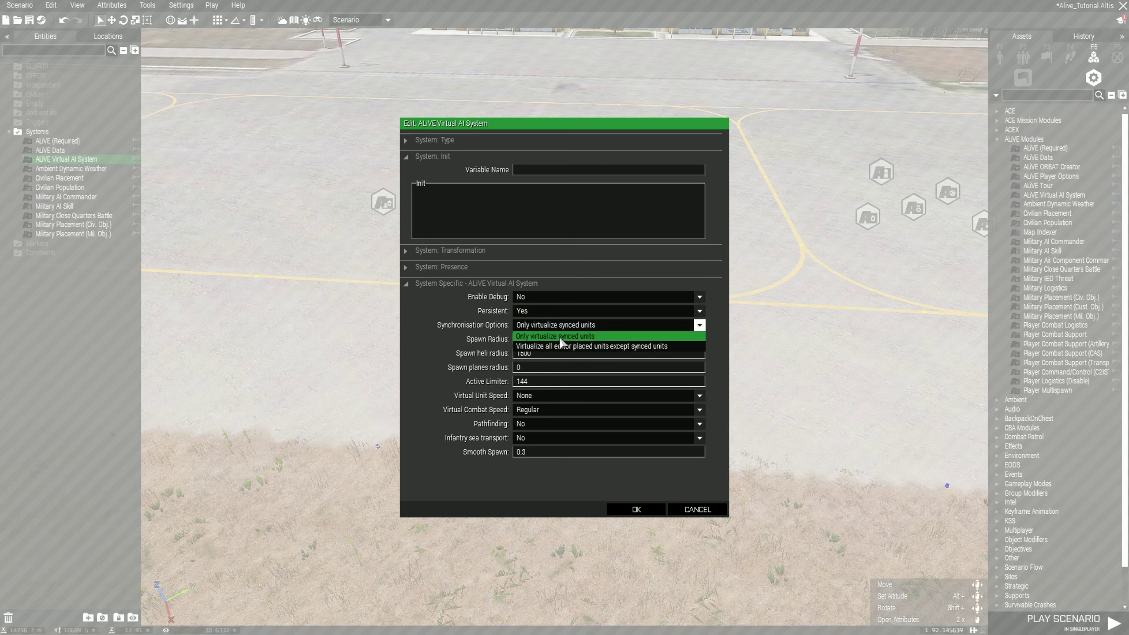
{"action": "left_click", "coordinate": [578, 337]}
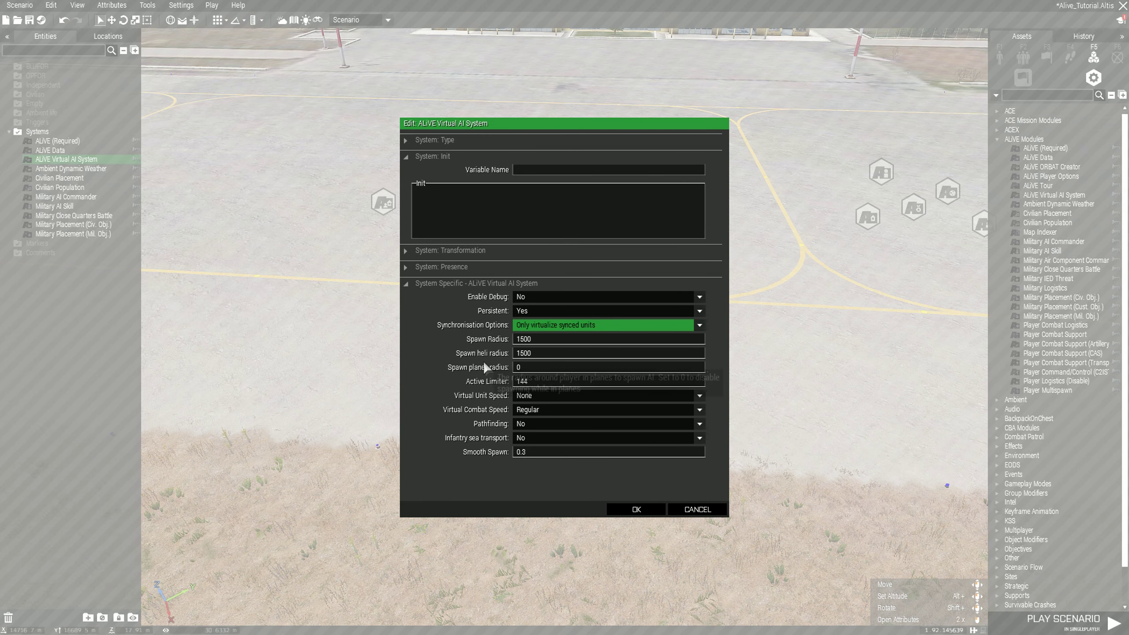
{"action": "left_click", "coordinate": [536, 339]}
{"action": "double_click", "coordinate": [534, 338]}
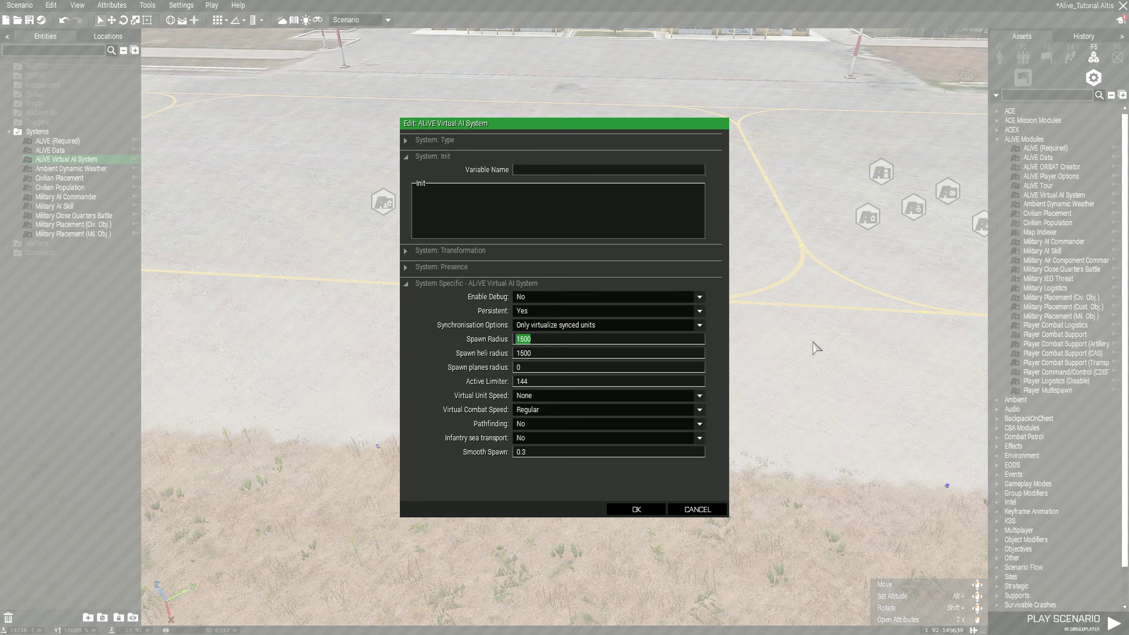
{"action": "type", "text": "250015"}
{"action": "key", "text": "BackSpace"}
{"action": "key", "text": "BackSpace"}
{"action": "mouse_move", "coordinate": [488, 349]}
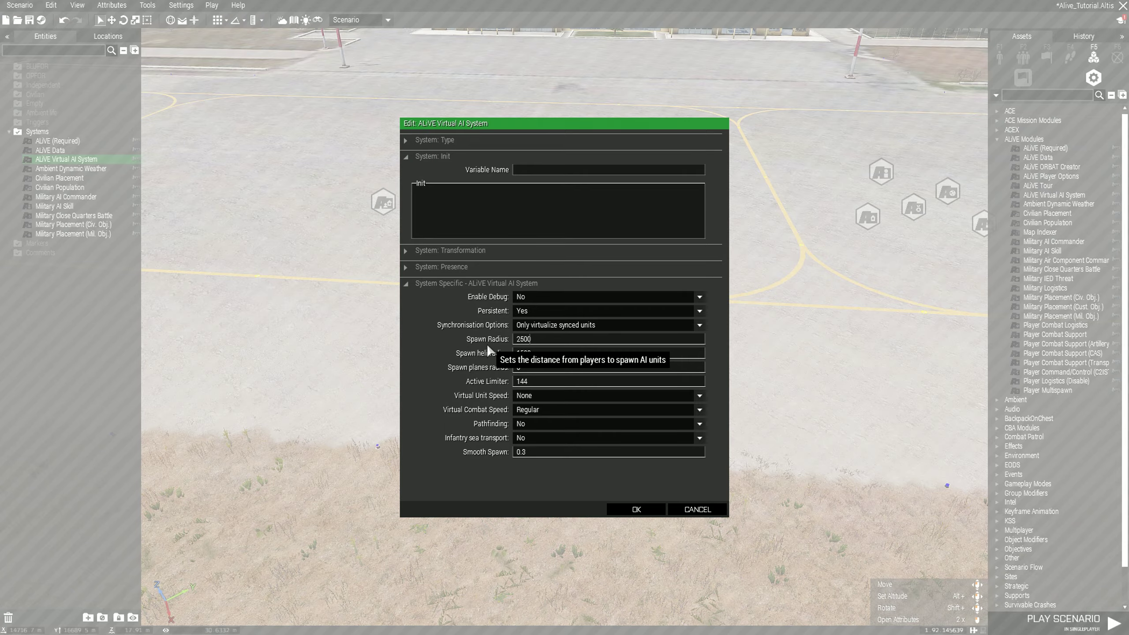
{"action": "left_click", "coordinate": [627, 509]}
In the 2D map, box-select near Ifestiona, zoom onto the airbase, and reopen Virtual AI System attributes
{"action": "key", "text": "m"}
{"action": "scroll", "coordinate": [615, 494], "scroll_direction": "down", "scroll_amount": 5}
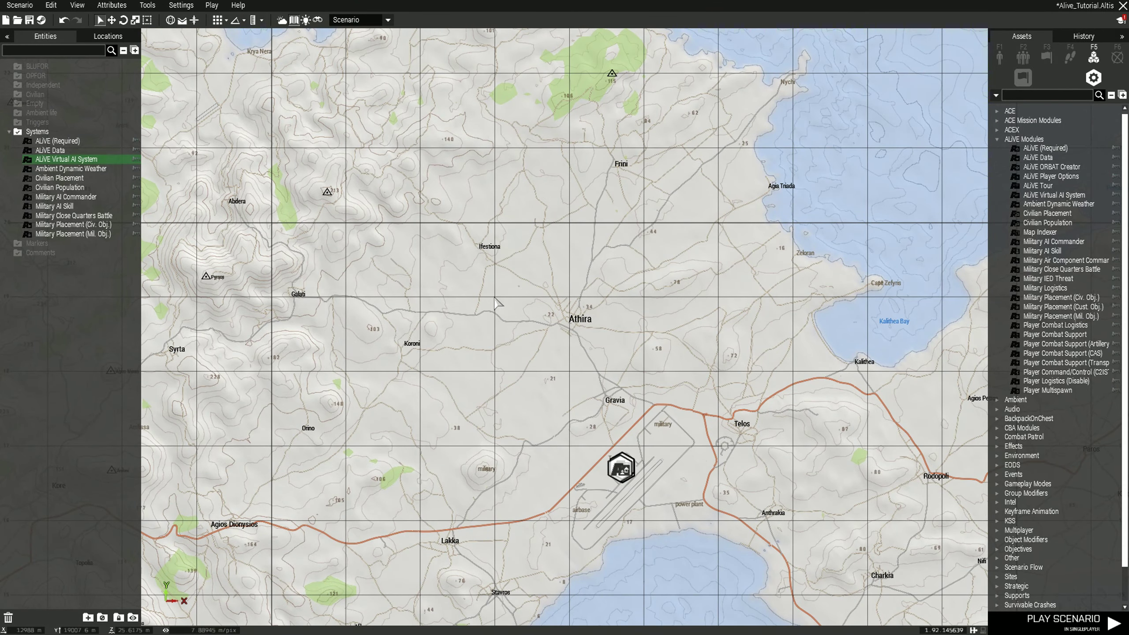
{"action": "left_click", "coordinate": [499, 304]}
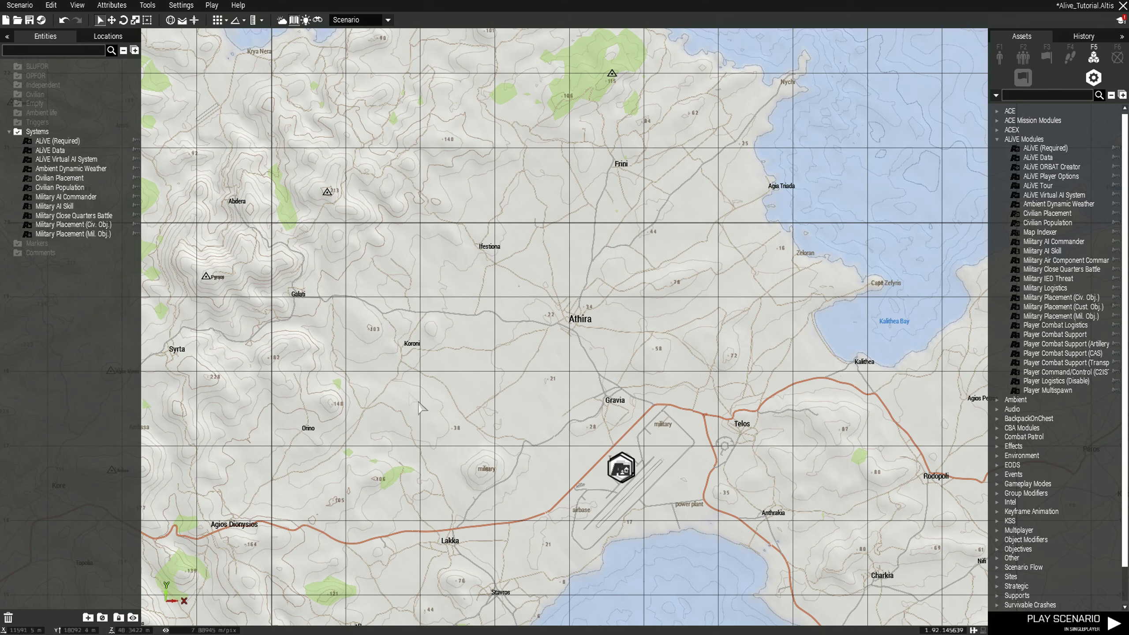
{"action": "left_click_drag", "start_coordinate": [464, 223], "coordinate": [605, 287]}
{"action": "left_click_drag", "start_coordinate": [392, 119], "coordinate": [683, 285]}
{"action": "scroll", "coordinate": [622, 478], "scroll_direction": "up", "scroll_amount": 5}
{"action": "scroll", "coordinate": [627, 461], "scroll_direction": "up", "scroll_amount": 10}
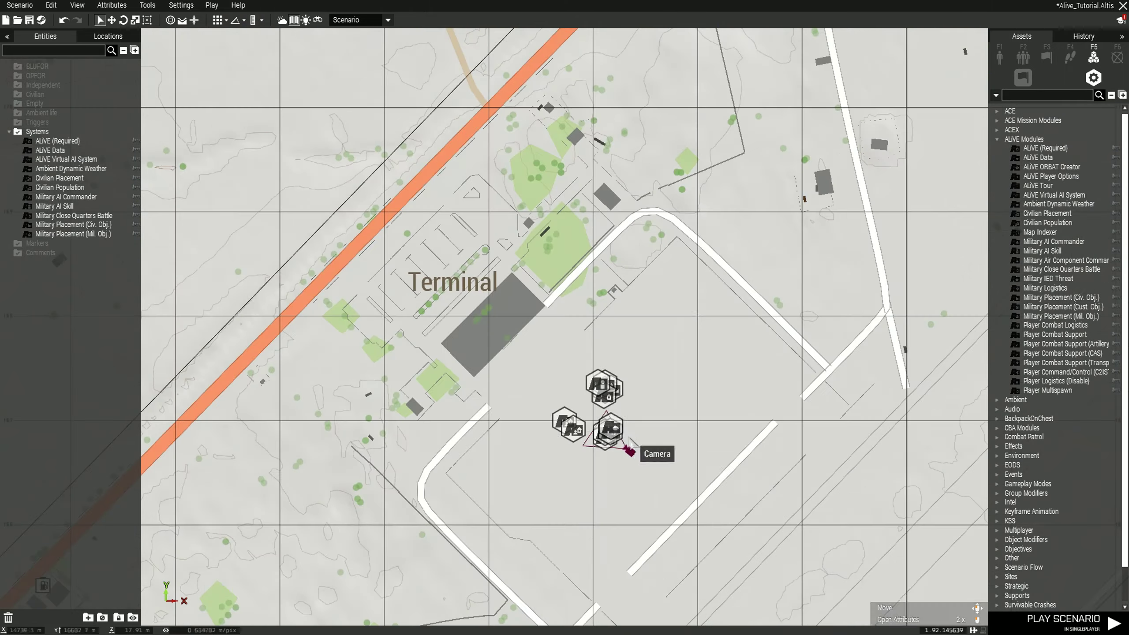
{"action": "double_click", "coordinate": [606, 447]}
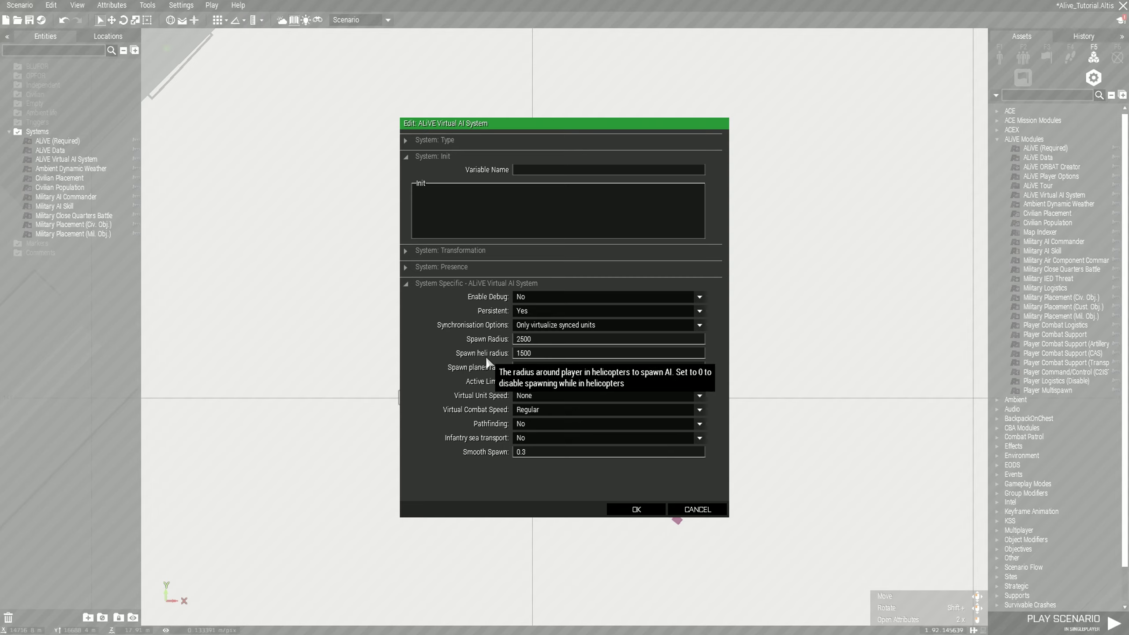
Select the 1500 Spawn heli radius value, then close the Virtual AI System dialog
{"action": "left_click_drag", "start_coordinate": [541, 353], "coordinate": [507, 356]}
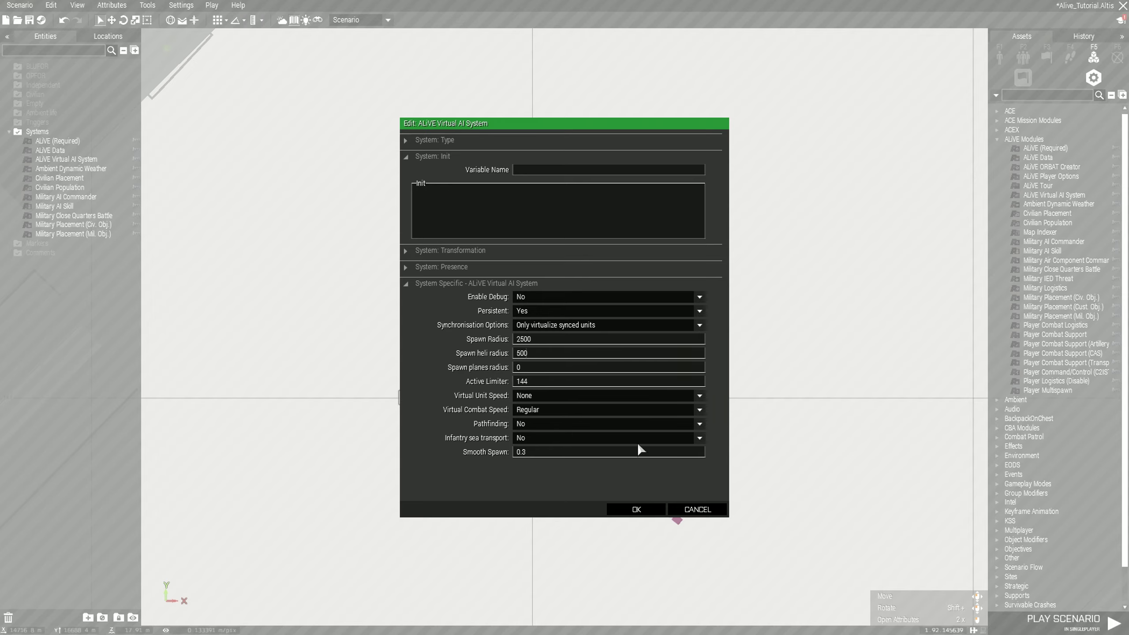
{"action": "left_click", "coordinate": [676, 510]}
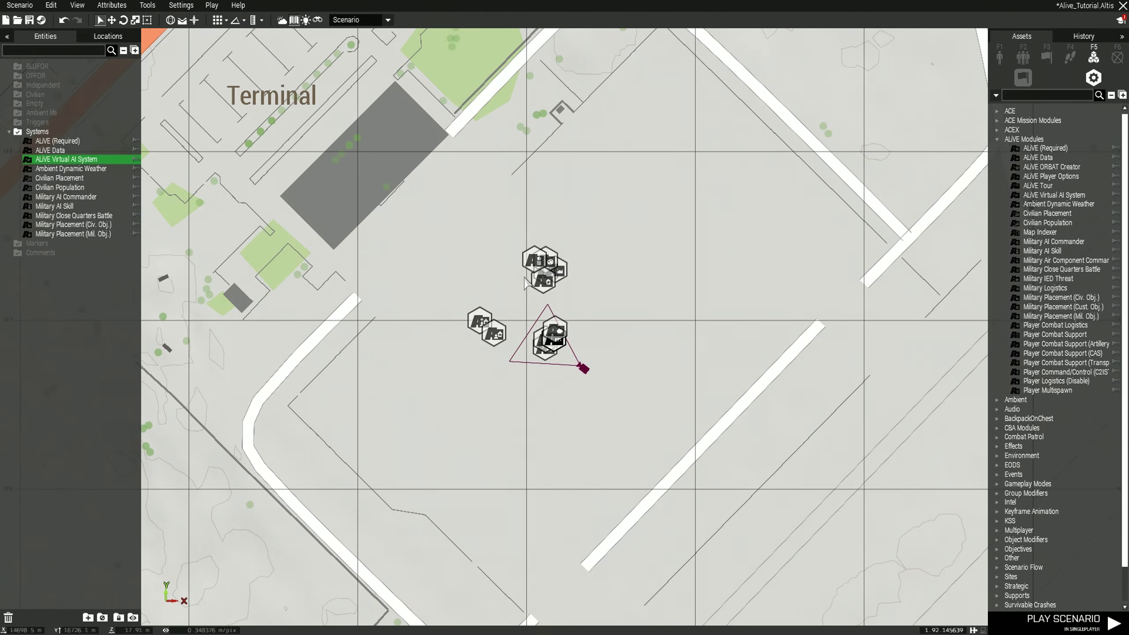
Deselect the Virtual AI System module and zoom the 2D map out and back onto the airbase
{"action": "scroll", "coordinate": [525, 283], "scroll_direction": "down", "scroll_amount": 10}
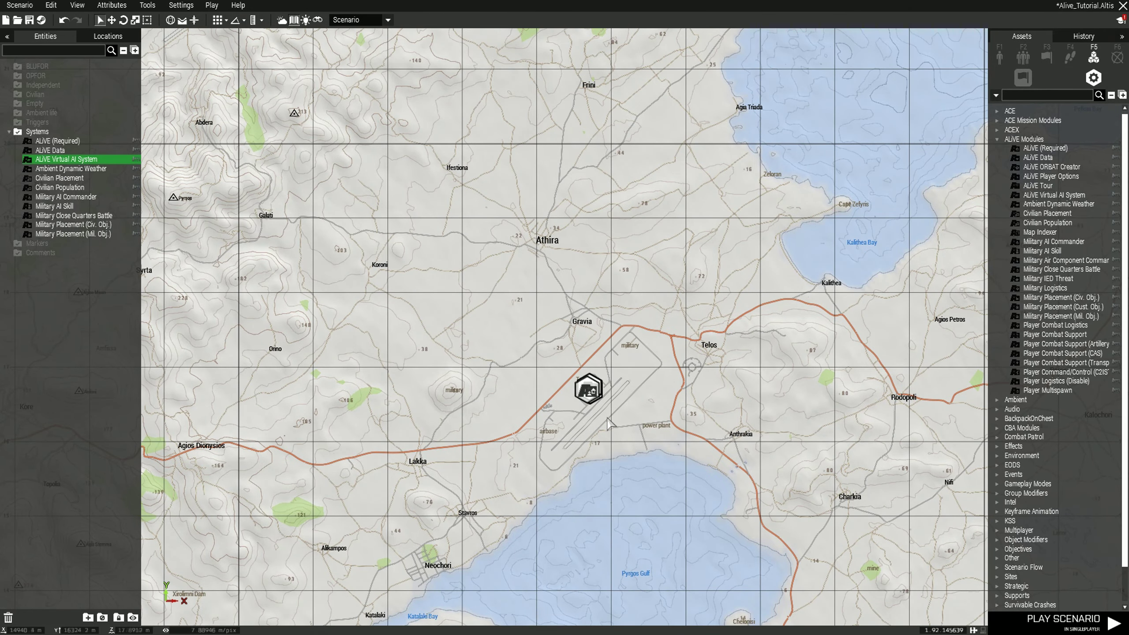
{"action": "left_click", "coordinate": [610, 412]}
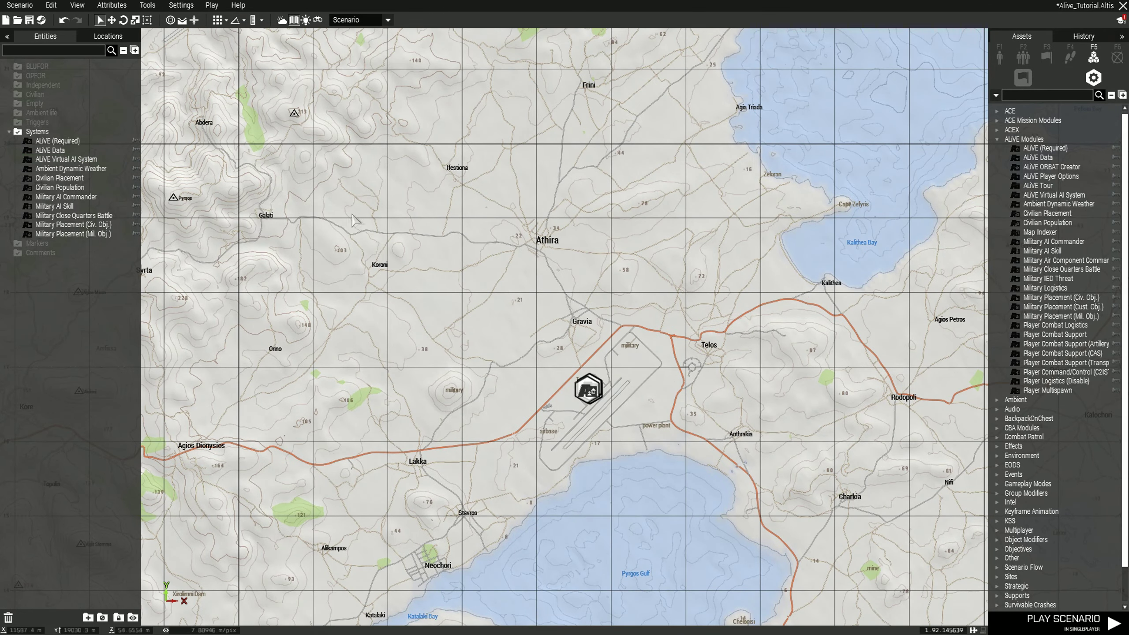
{"action": "scroll", "coordinate": [354, 220], "scroll_direction": "down", "scroll_amount": 2}
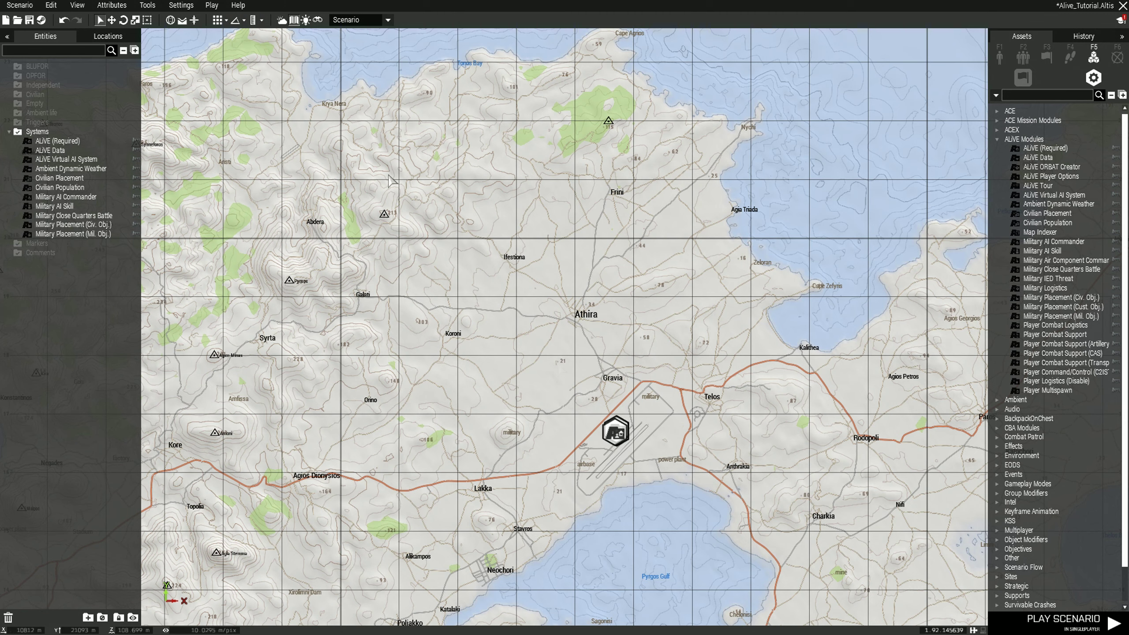
{"action": "scroll", "coordinate": [622, 413], "scroll_direction": "up", "scroll_amount": 10}
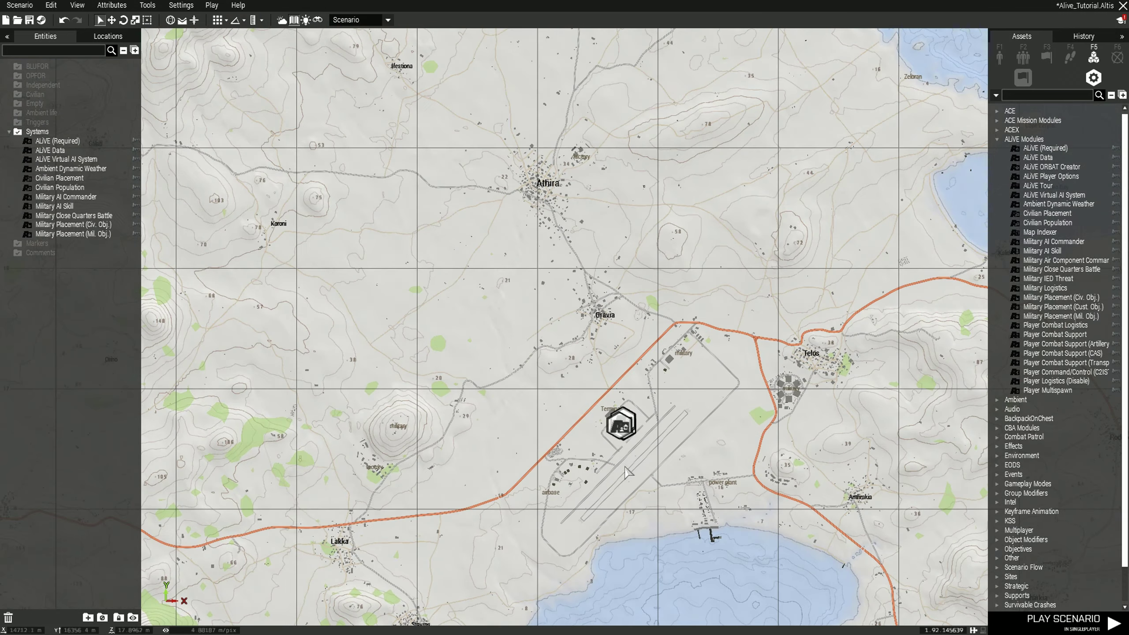
Back in 3D, reopen the Virtual AI System and lower Active Limiter from 144 to 45
{"action": "key", "text": "m"}
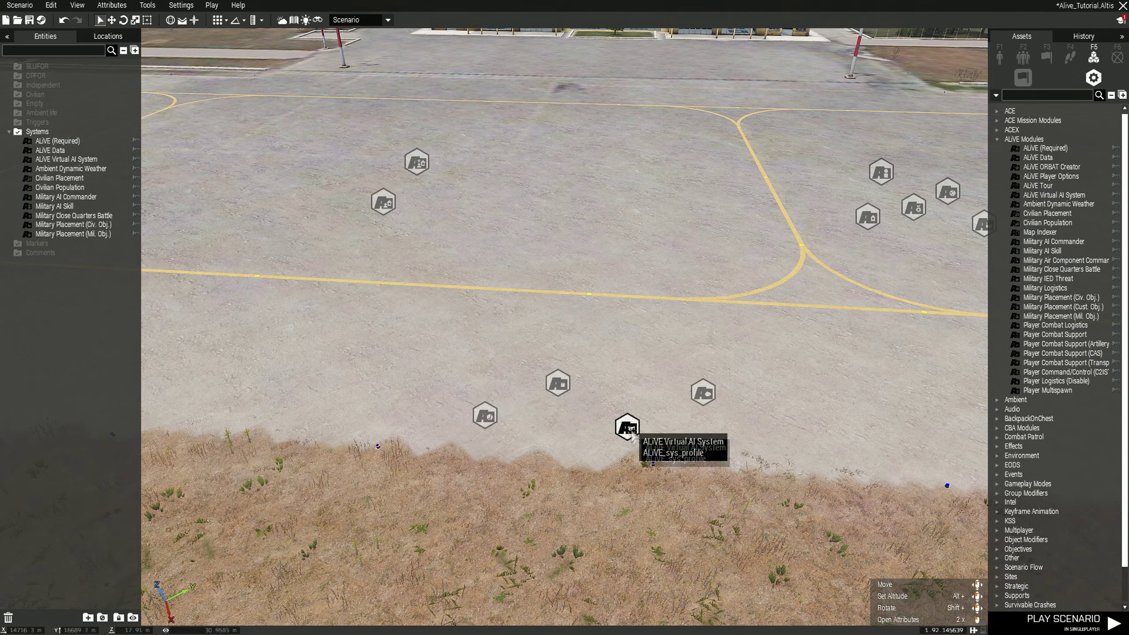
{"action": "double_click", "coordinate": [627, 433]}
{"action": "mouse_move", "coordinate": [492, 357]}
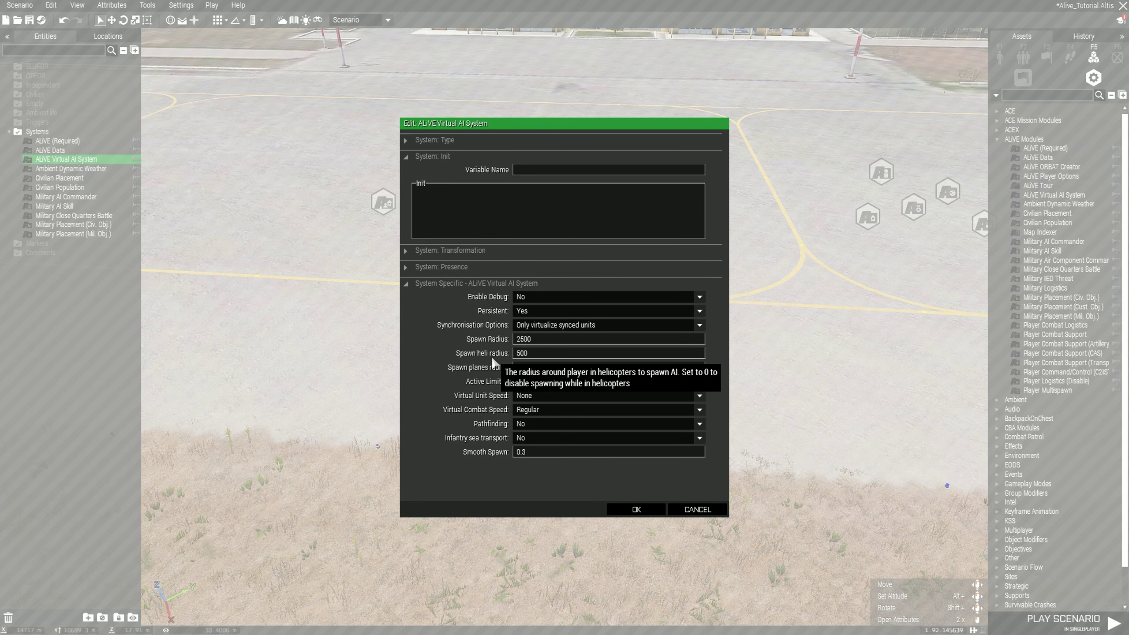
{"action": "double_click", "coordinate": [524, 353]}
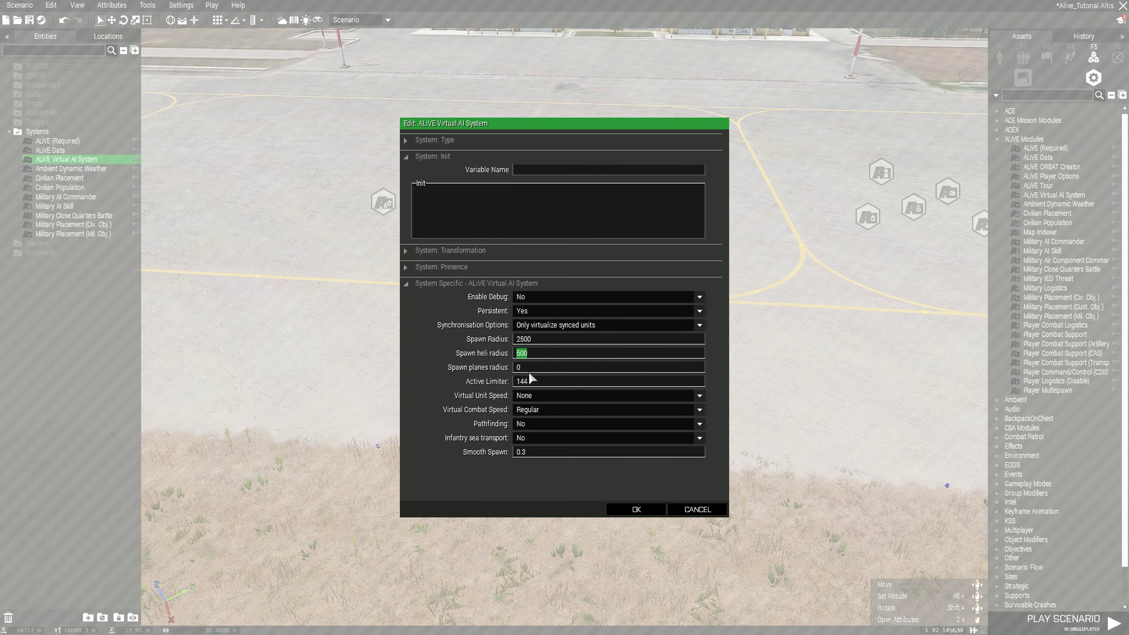
{"action": "mouse_move", "coordinate": [484, 366]}
{"action": "double_click", "coordinate": [535, 382]}
Keep Virtual Unit Speed at None and bring its choices up again
{"action": "left_click", "coordinate": [530, 395]}
{"action": "left_click", "coordinate": [537, 409]}
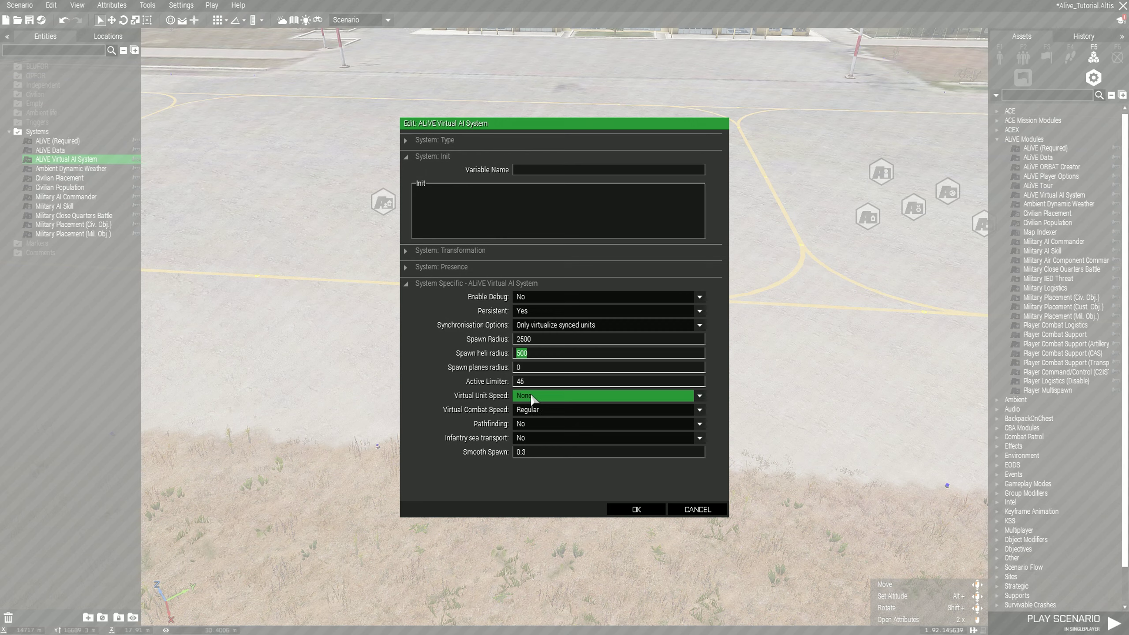
{"action": "key", "text": "Return"}
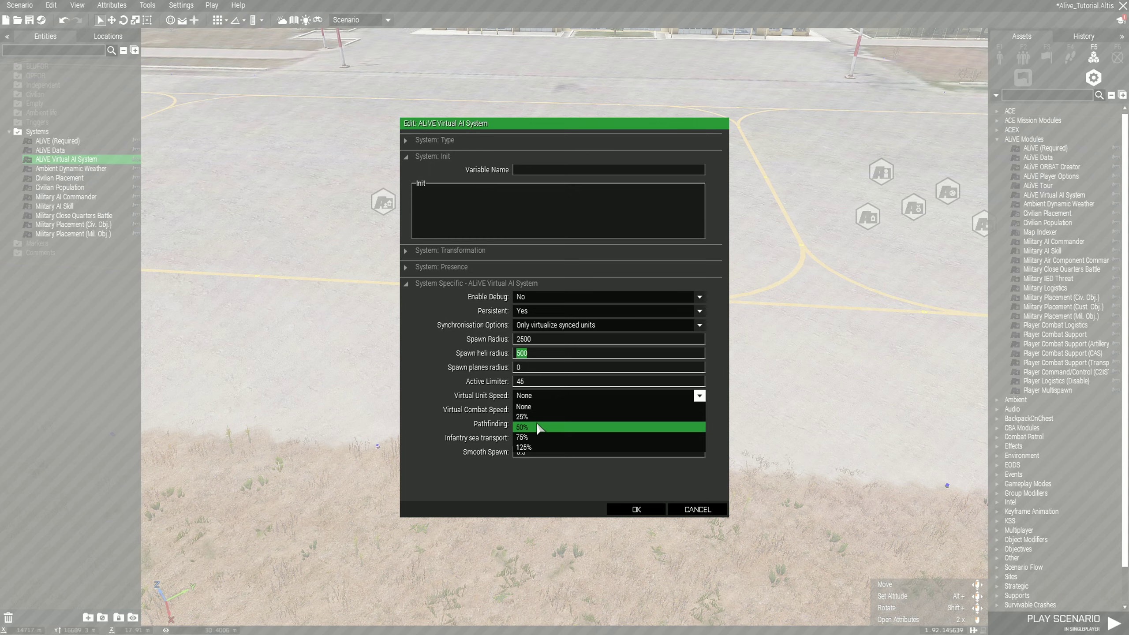
{"action": "left_click", "coordinate": [536, 394]}
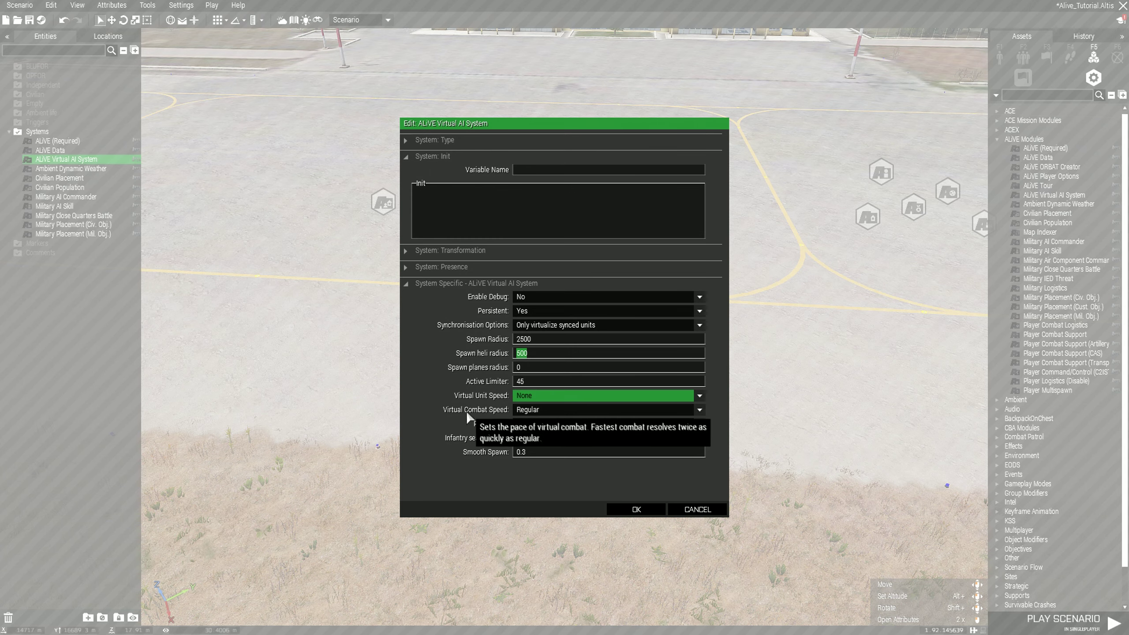
{"action": "left_click", "coordinate": [540, 413]}
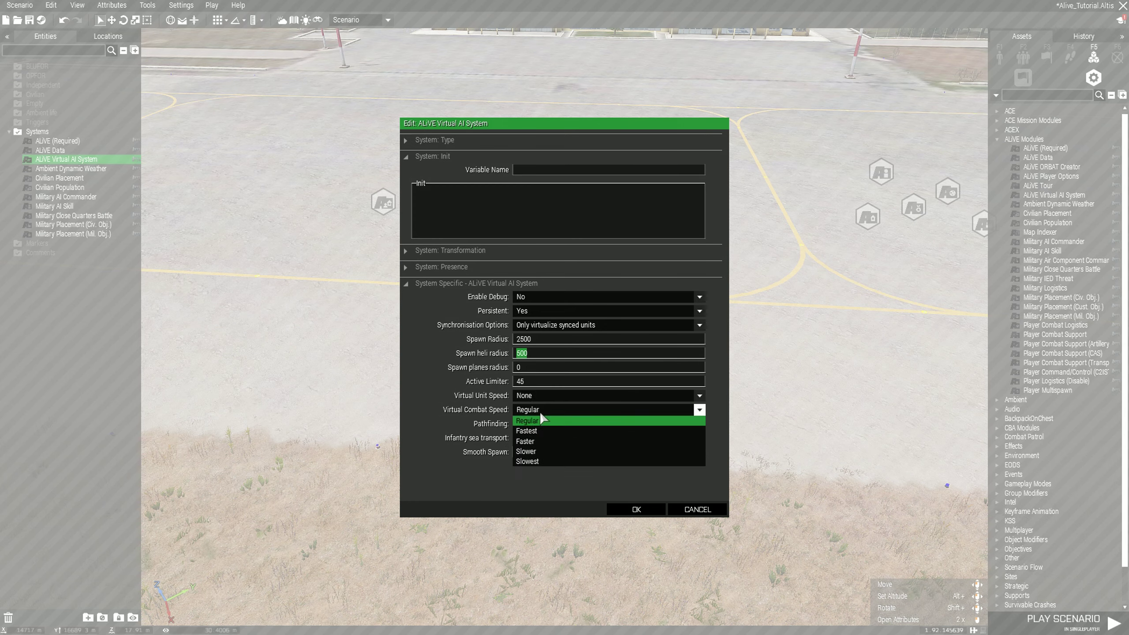
{"action": "left_click", "coordinate": [535, 419]}
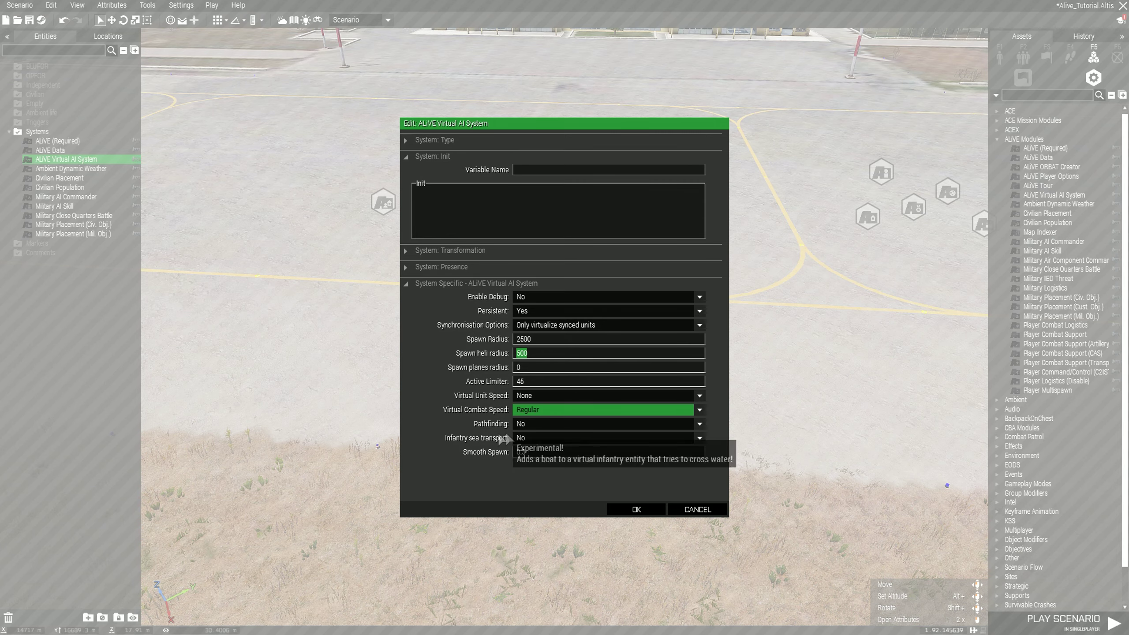
{"action": "mouse_move", "coordinate": [515, 427]}
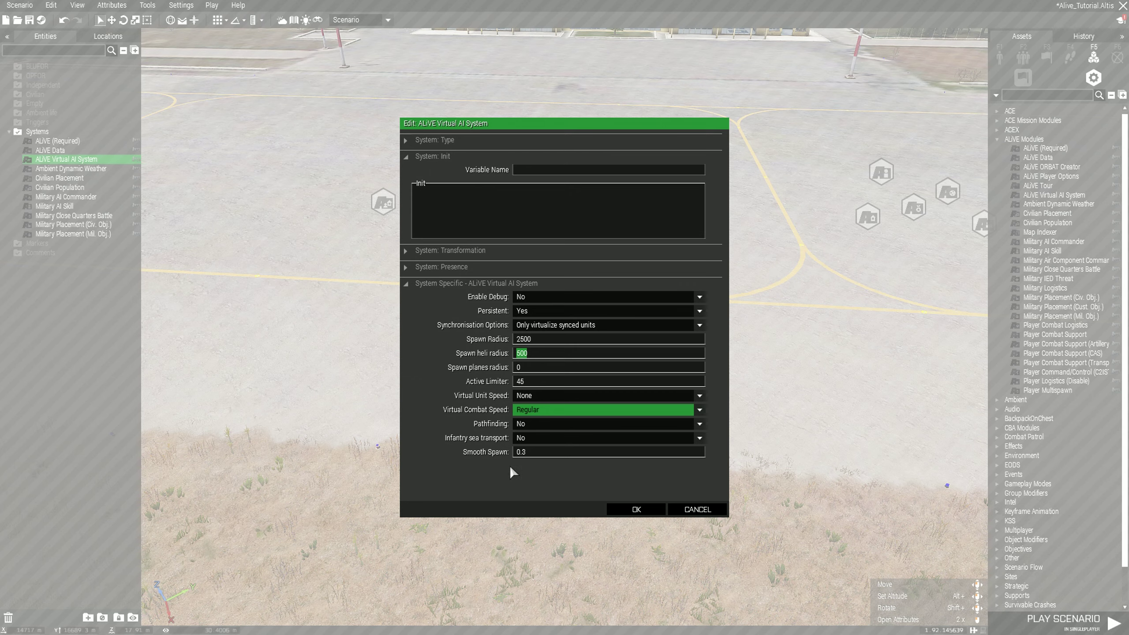
{"action": "mouse_move", "coordinate": [485, 451]}
{"action": "left_click", "coordinate": [658, 513]}
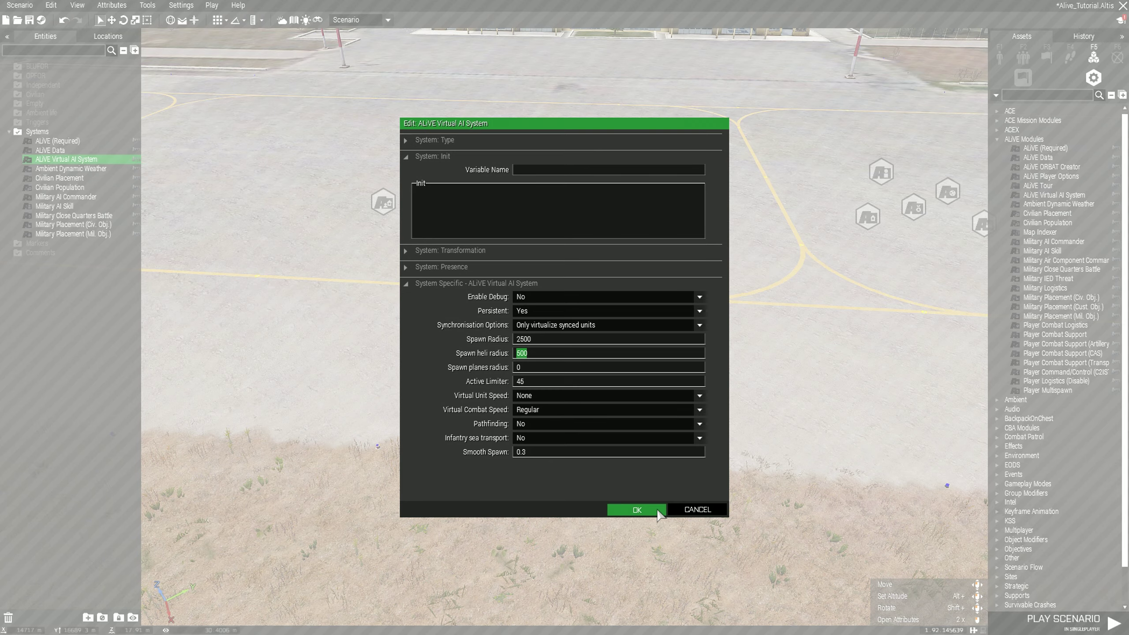
{"action": "left_click", "coordinate": [657, 512]}
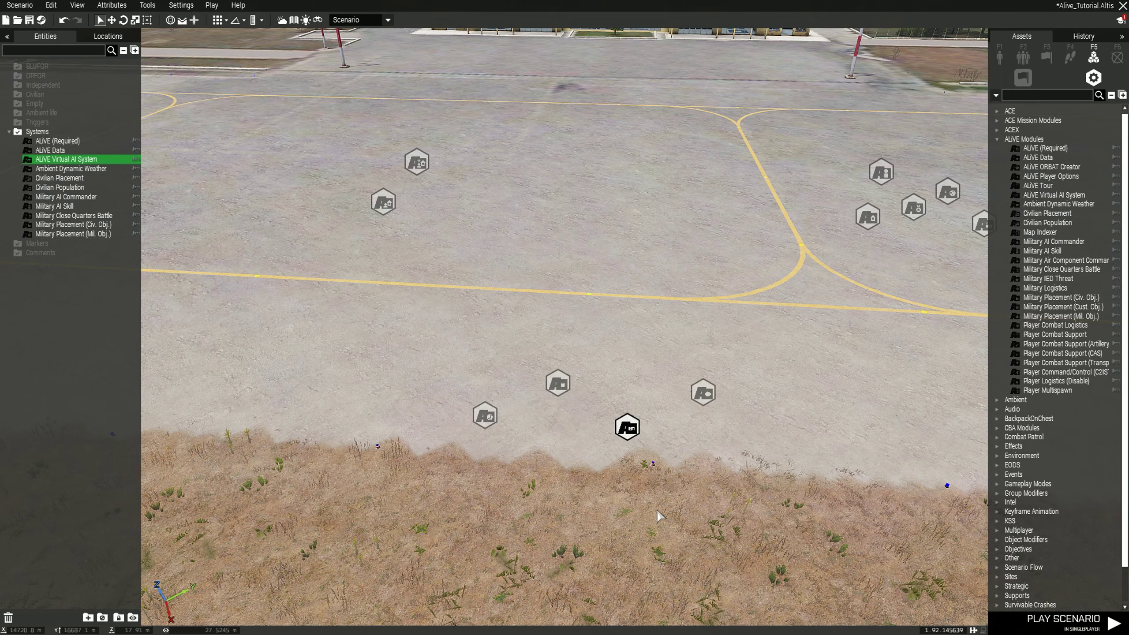
Open the ALiVE Data module settings and sign in to the ALiVE War Room in the Steam overlay
{"action": "left_click", "coordinate": [563, 408]}
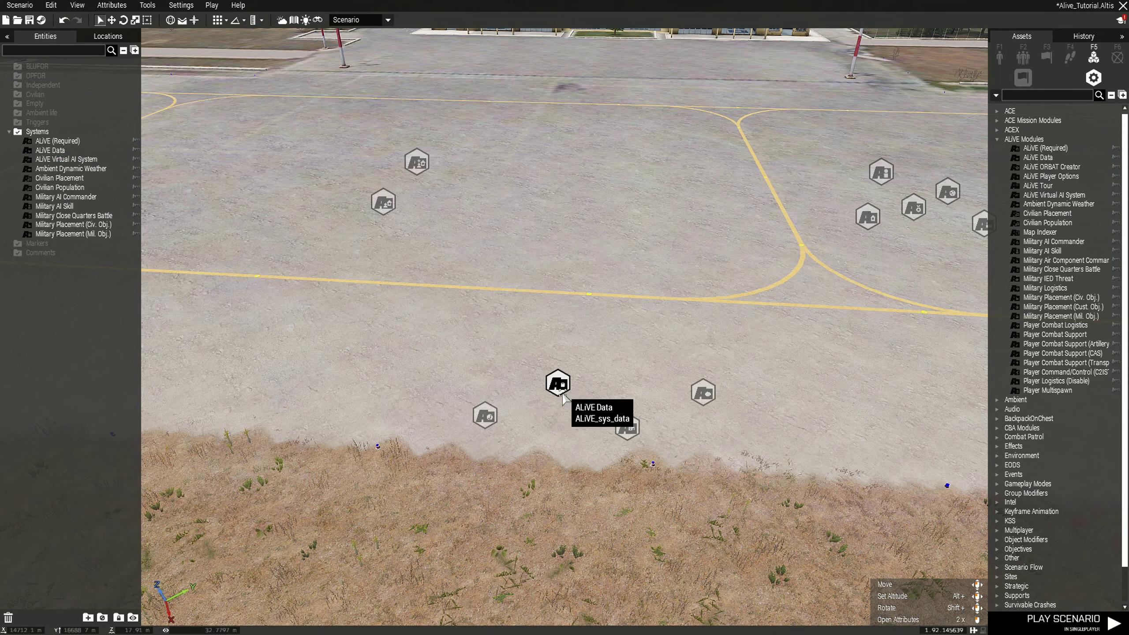
{"action": "double_click", "coordinate": [561, 394]}
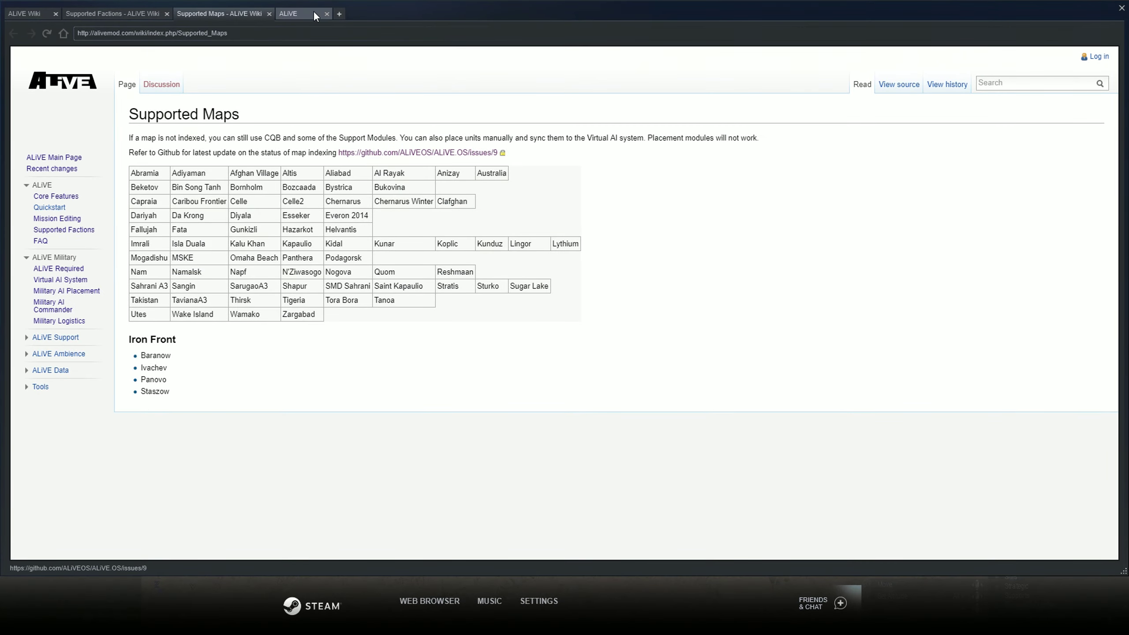
{"action": "left_click", "coordinate": [313, 10]}
{"action": "left_click", "coordinate": [700, 274]}
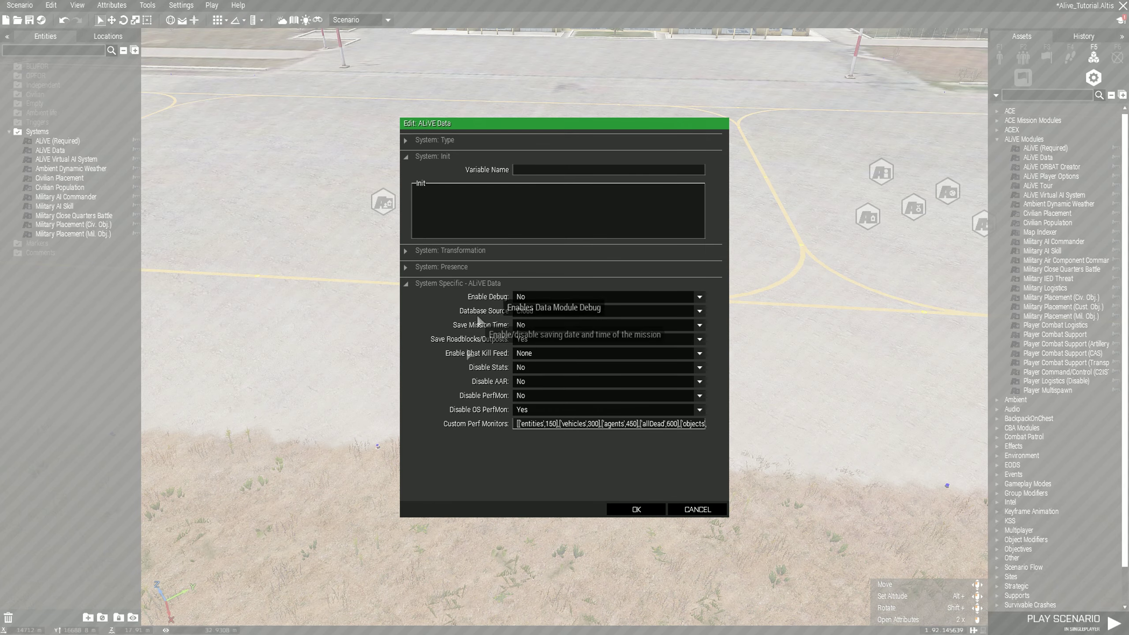
{"action": "key", "text": "shift+Tab"}
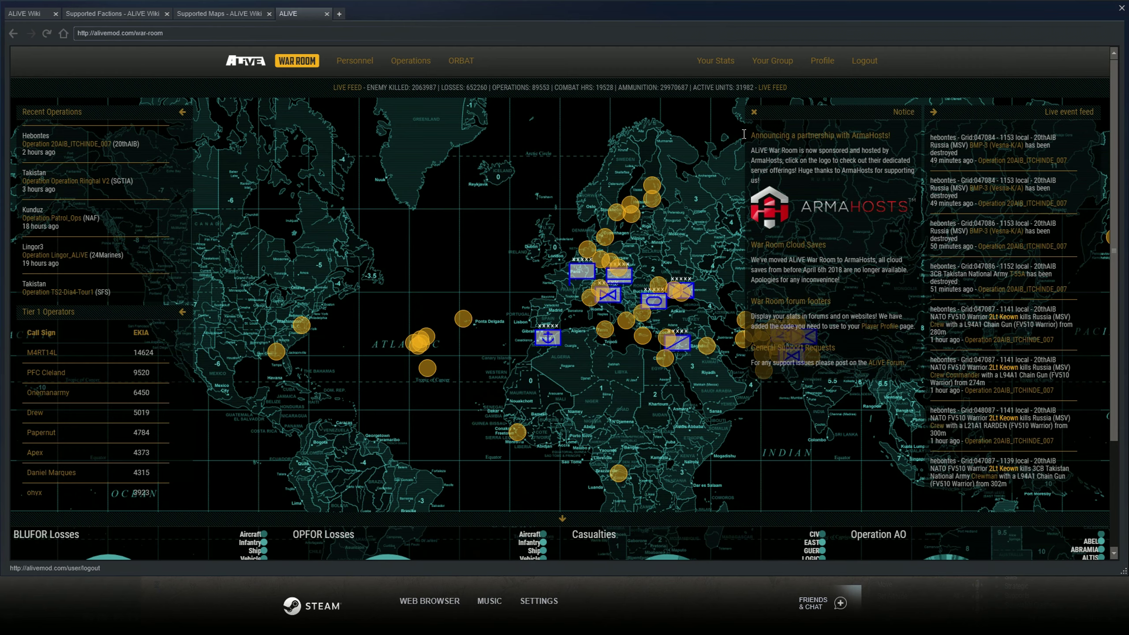
{"action": "left_click", "coordinate": [755, 114]}
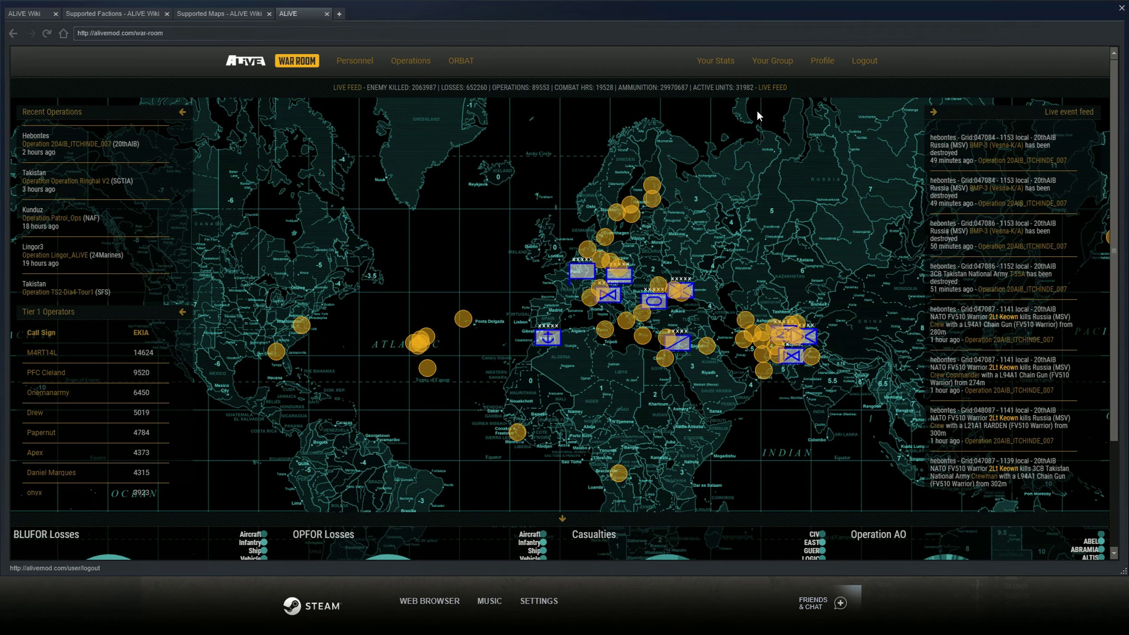
{"action": "left_click", "coordinate": [934, 112]}
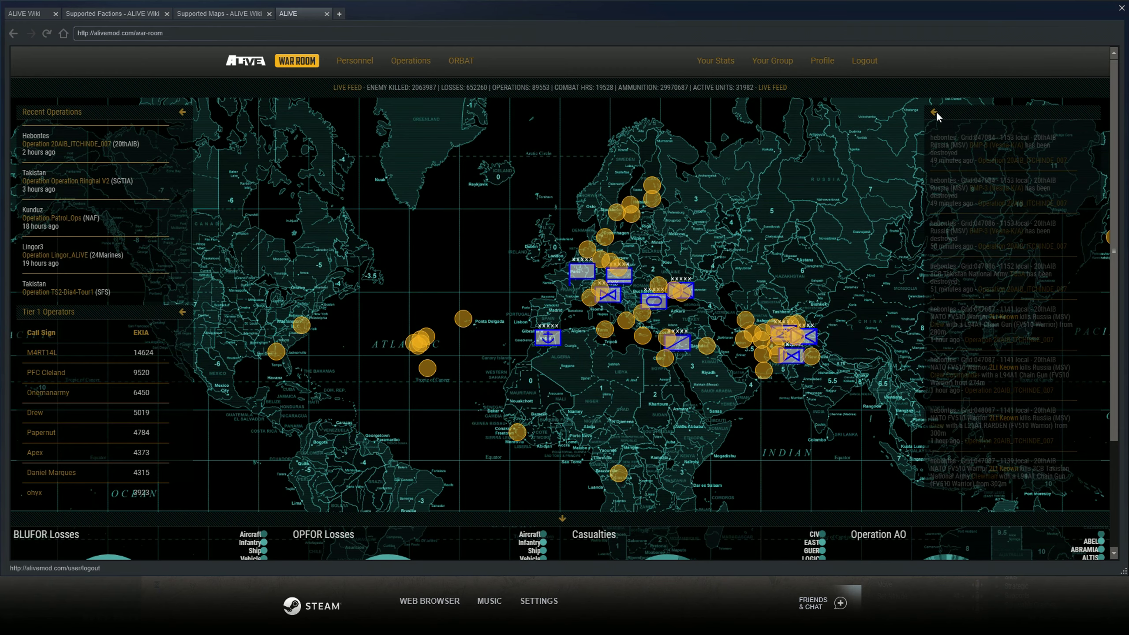
{"action": "left_click", "coordinate": [777, 65]}
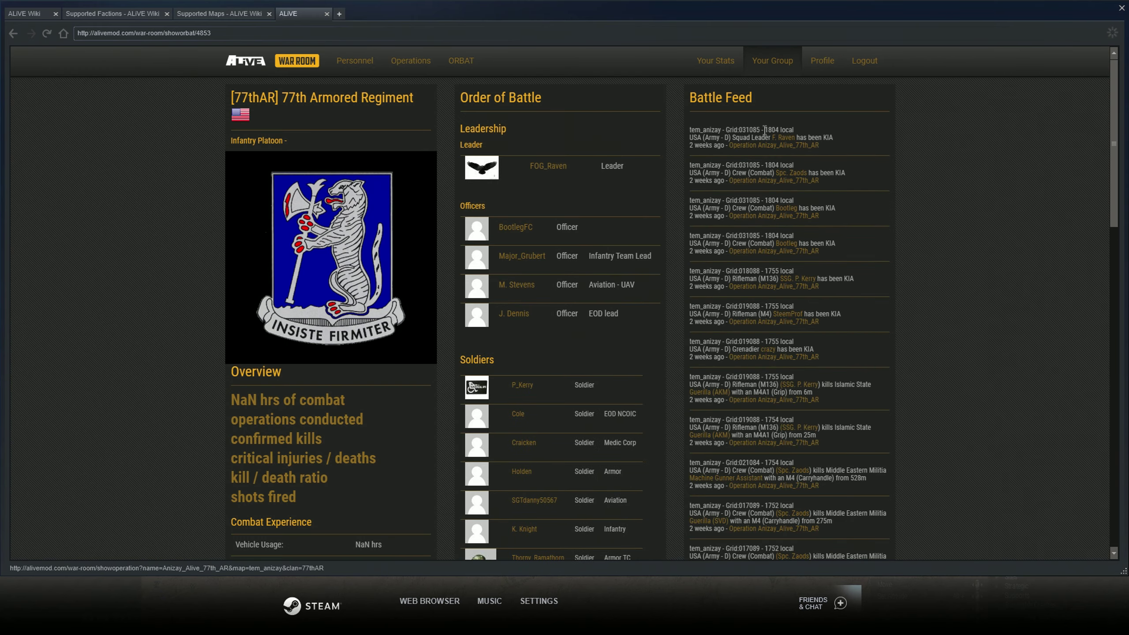
{"action": "scroll", "coordinate": [770, 147], "scroll_direction": "down", "scroll_amount": 3}
{"action": "scroll", "coordinate": [873, 351], "scroll_direction": "up", "scroll_amount": 3}
{"action": "scroll", "coordinate": [759, 387], "scroll_direction": "down", "scroll_amount": 6}
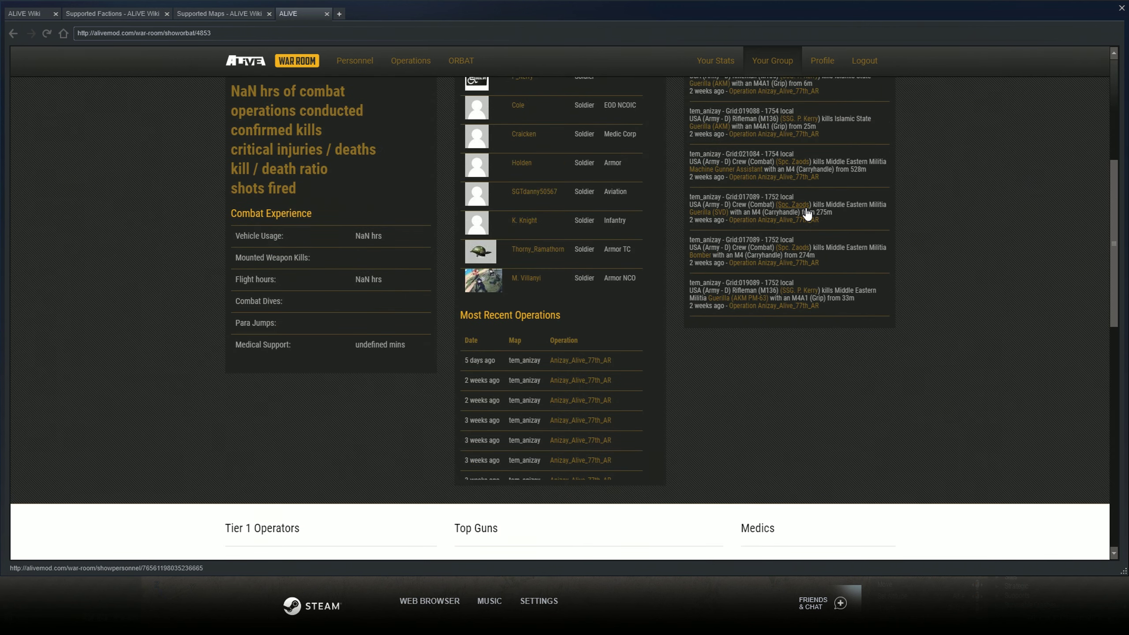
{"action": "left_click_drag", "start_coordinate": [823, 207], "coordinate": [910, 206]}
{"action": "left_click", "coordinate": [871, 208]}
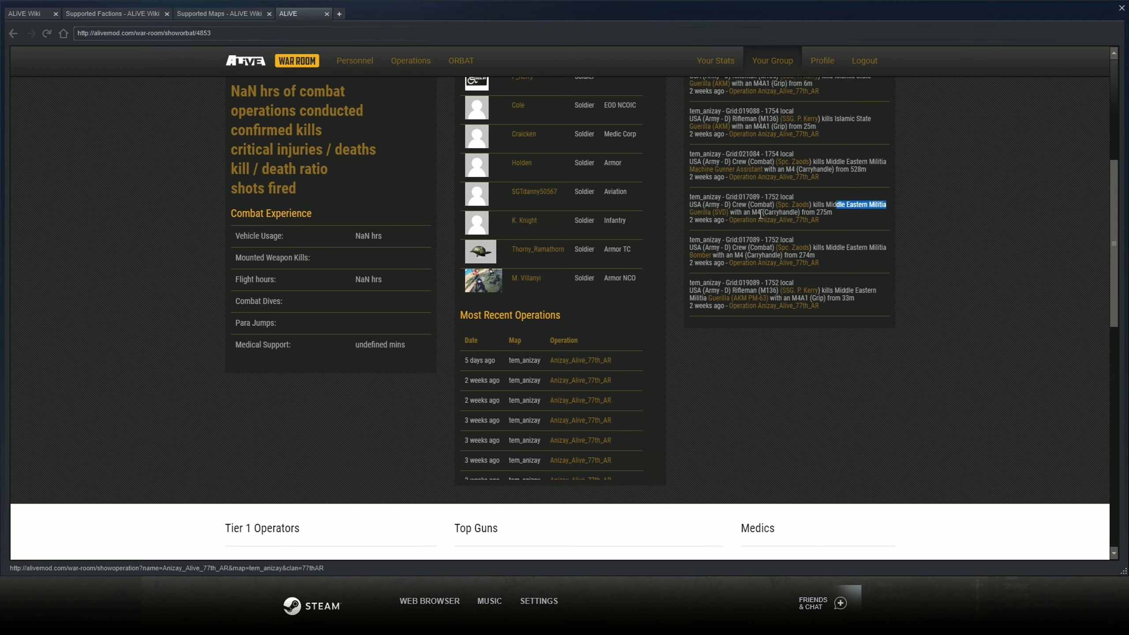
{"action": "left_click_drag", "start_coordinate": [752, 213], "coordinate": [836, 215]}
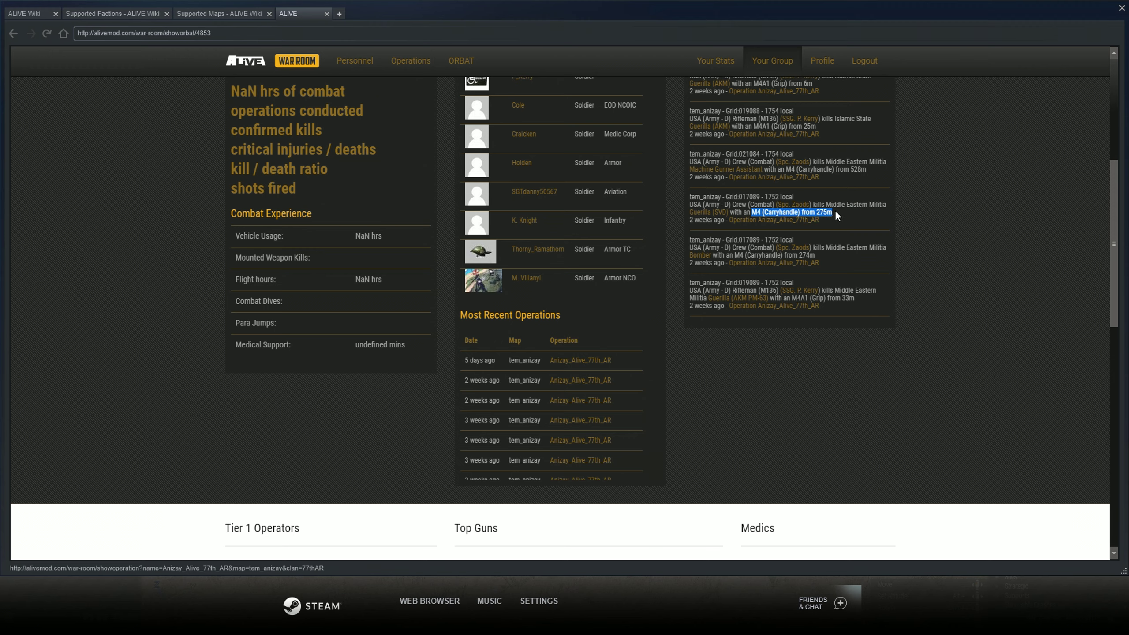
{"action": "left_click", "coordinate": [884, 221]}
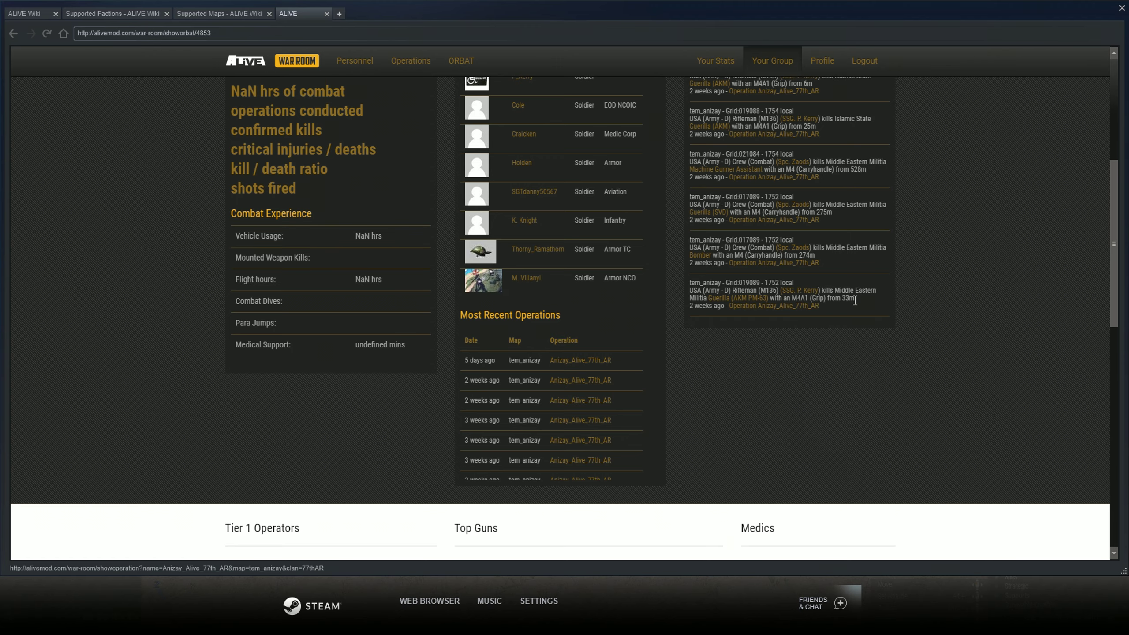
{"action": "scroll", "coordinate": [840, 291], "scroll_direction": "up", "scroll_amount": 6}
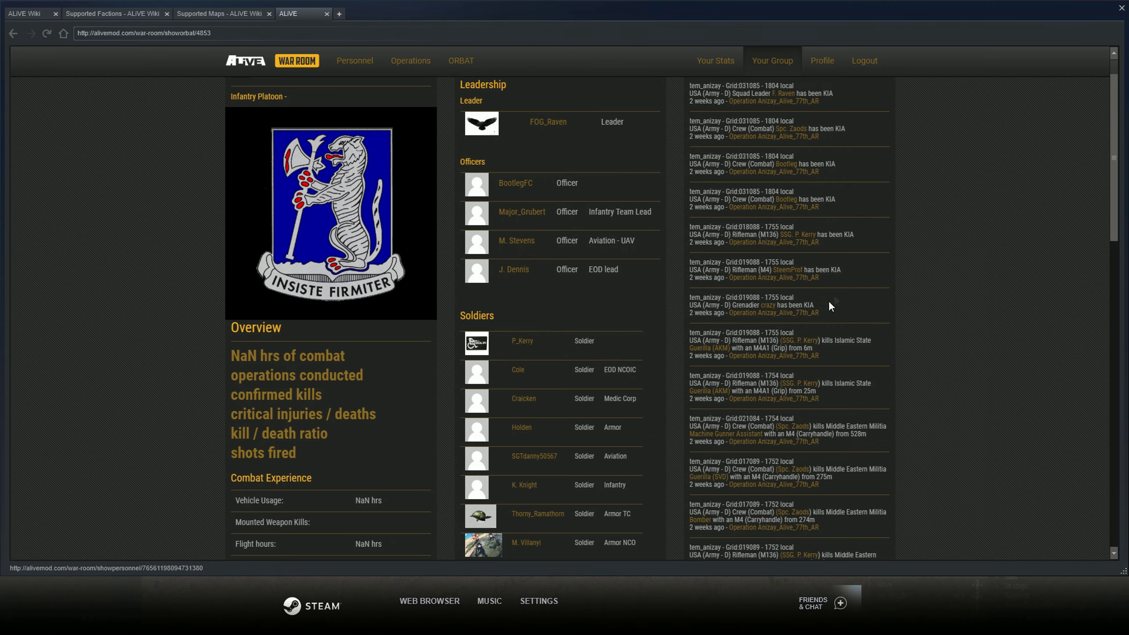
{"action": "scroll", "coordinate": [830, 306], "scroll_direction": "down", "scroll_amount": 7}
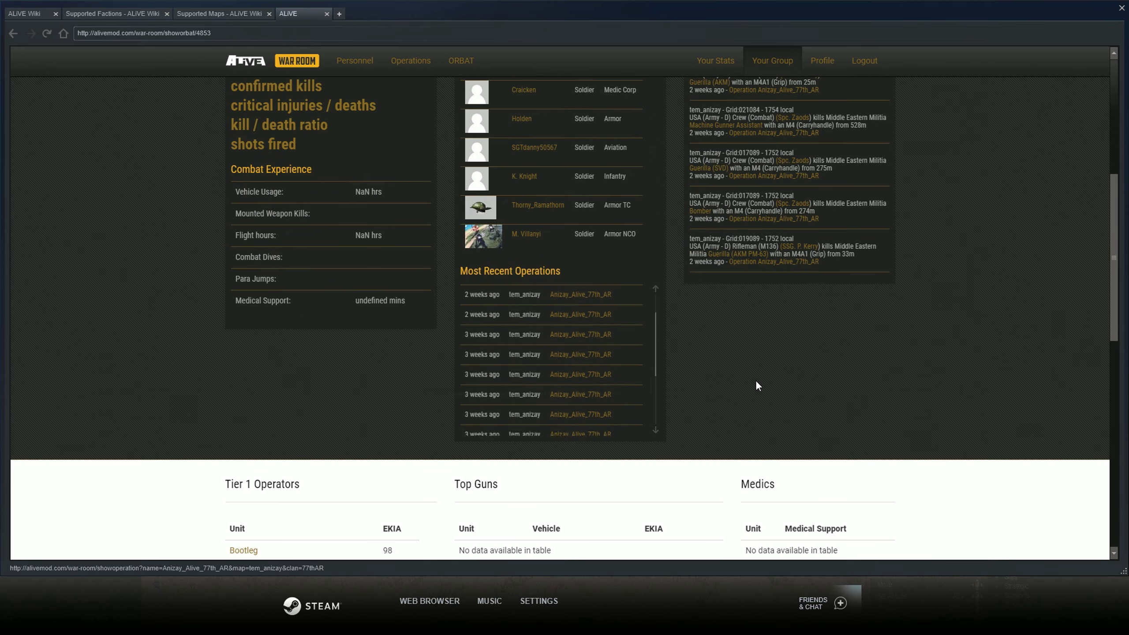
{"action": "scroll", "coordinate": [757, 385], "scroll_direction": "down", "scroll_amount": 11}
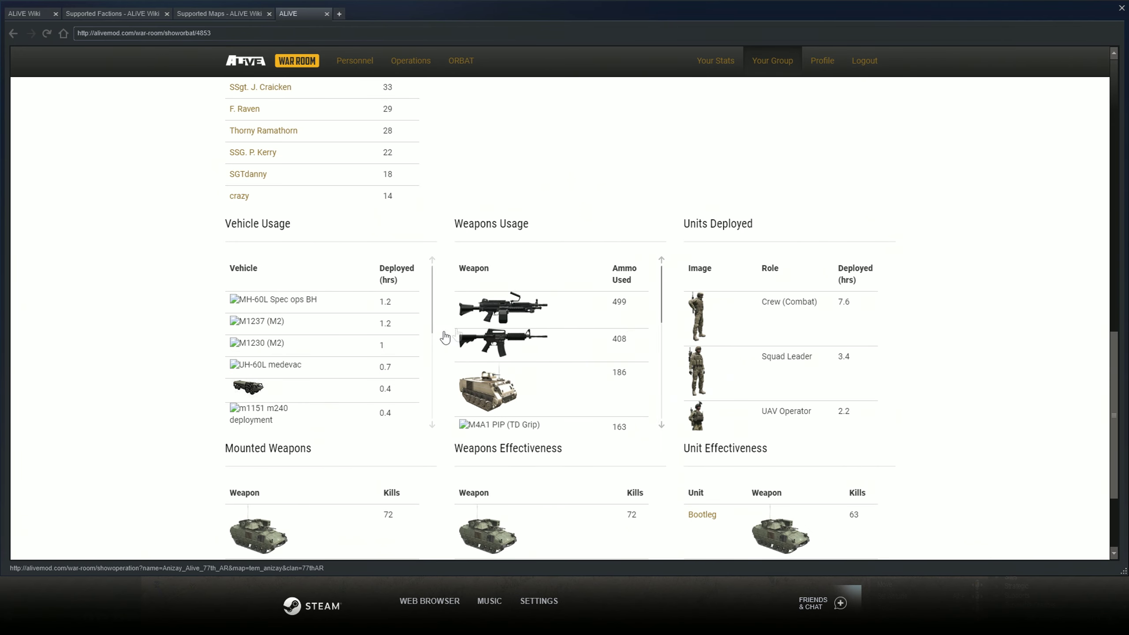
{"action": "scroll", "coordinate": [660, 405], "scroll_direction": "down", "scroll_amount": 4}
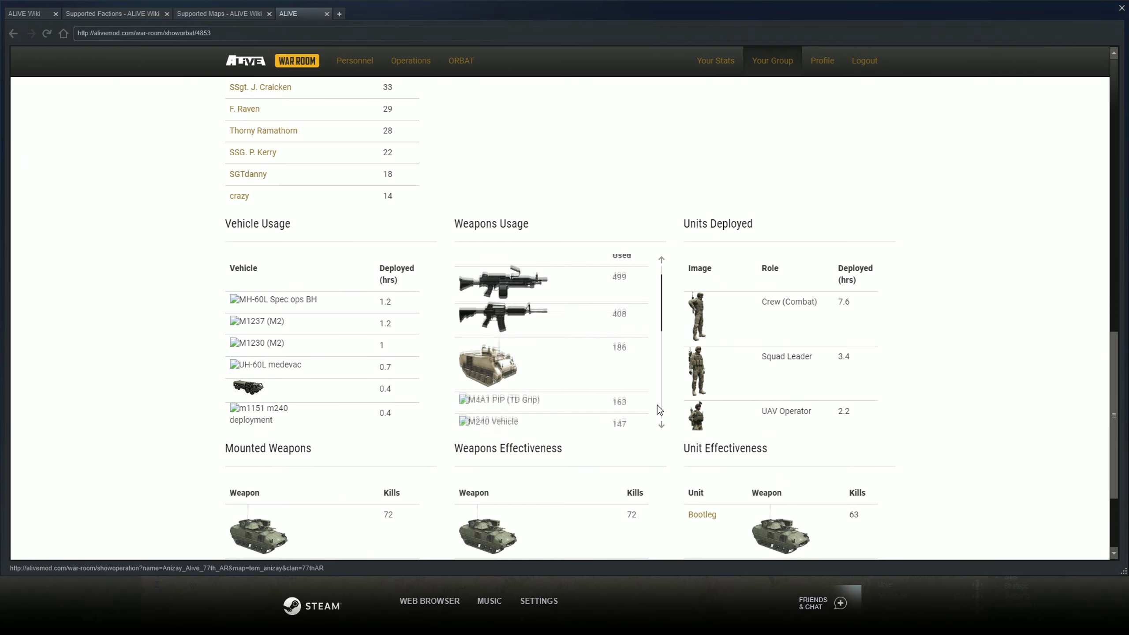
{"action": "scroll", "coordinate": [566, 399], "scroll_direction": "down", "scroll_amount": 2}
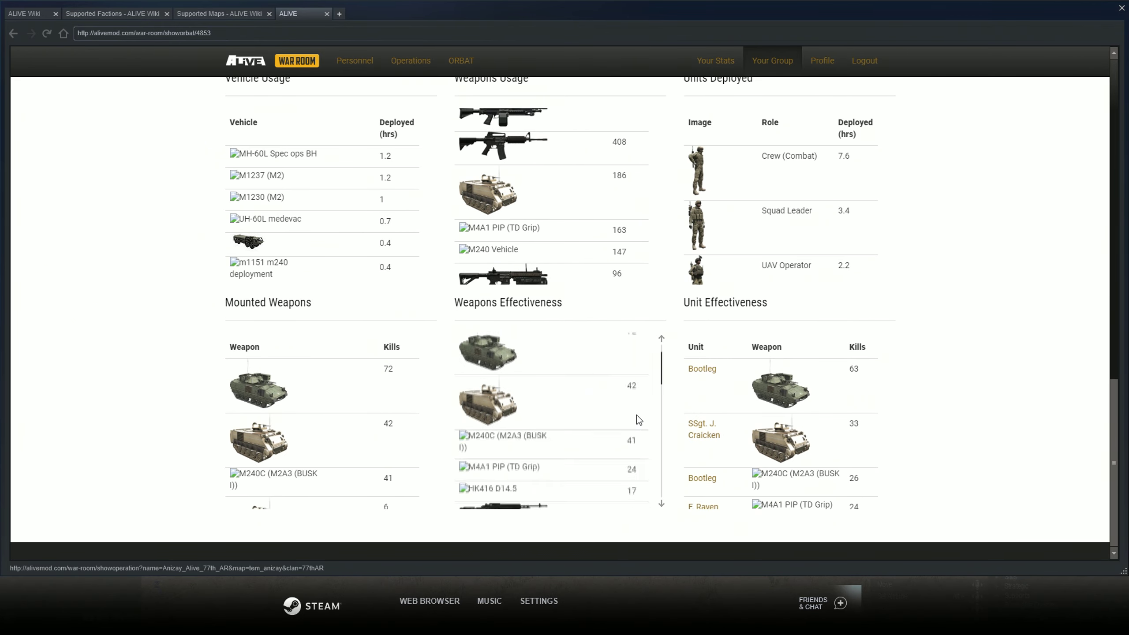
{"action": "scroll", "coordinate": [637, 415], "scroll_direction": "up", "scroll_amount": 3}
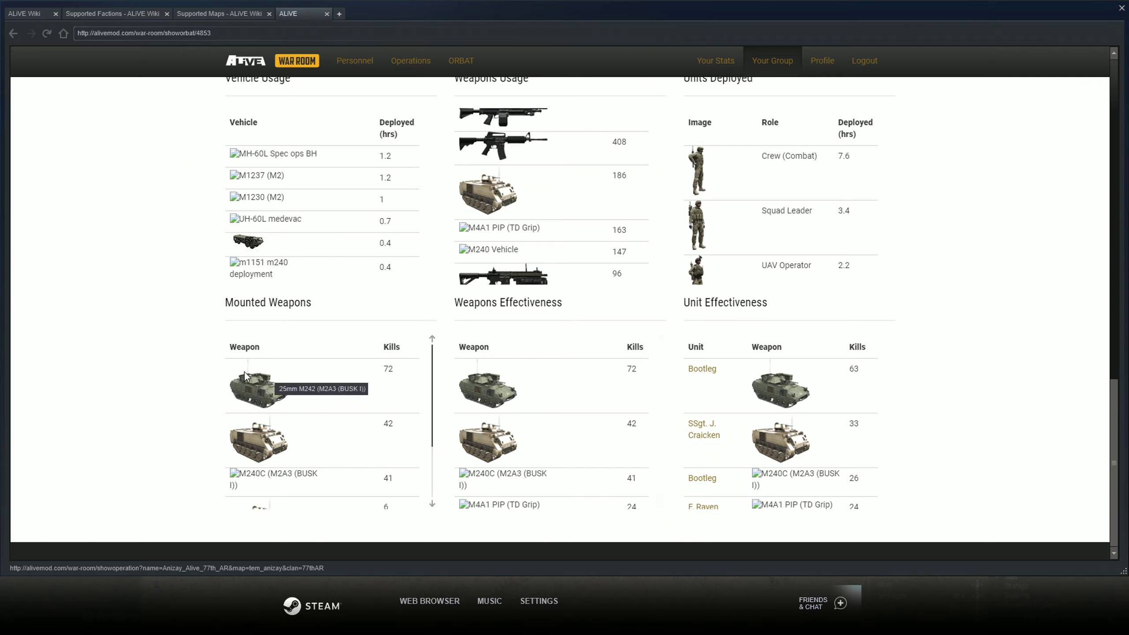
{"action": "scroll", "coordinate": [302, 480], "scroll_direction": "down", "scroll_amount": 3}
{"action": "scroll", "coordinate": [333, 472], "scroll_direction": "up", "scroll_amount": 3}
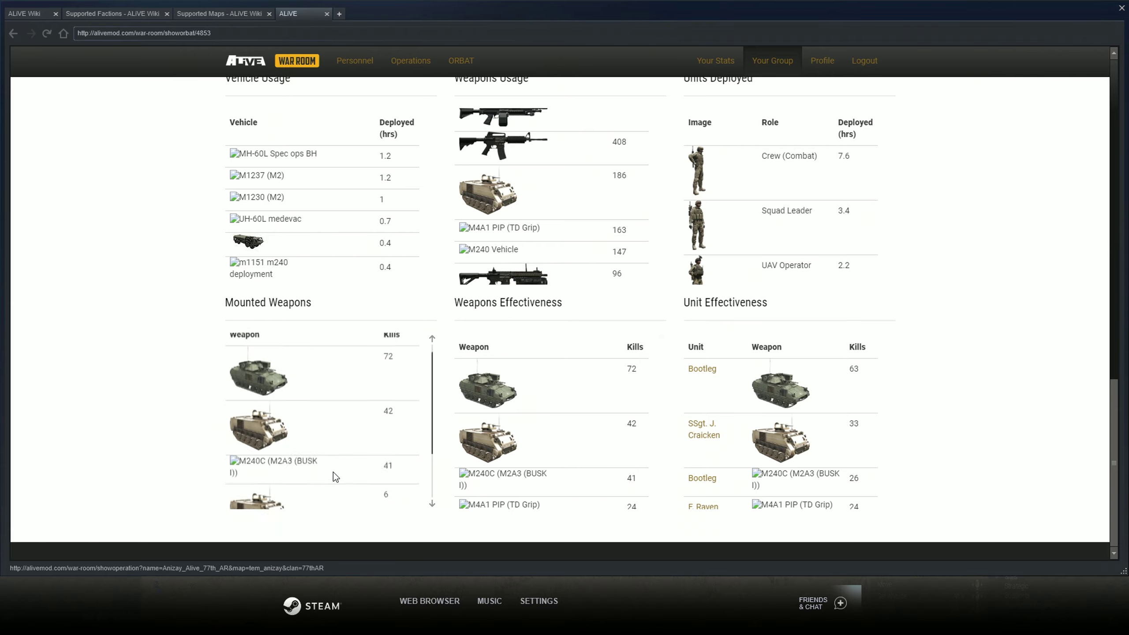
{"action": "scroll", "coordinate": [302, 459], "scroll_direction": "down", "scroll_amount": 3}
{"action": "scroll", "coordinate": [290, 425], "scroll_direction": "down", "scroll_amount": 2}
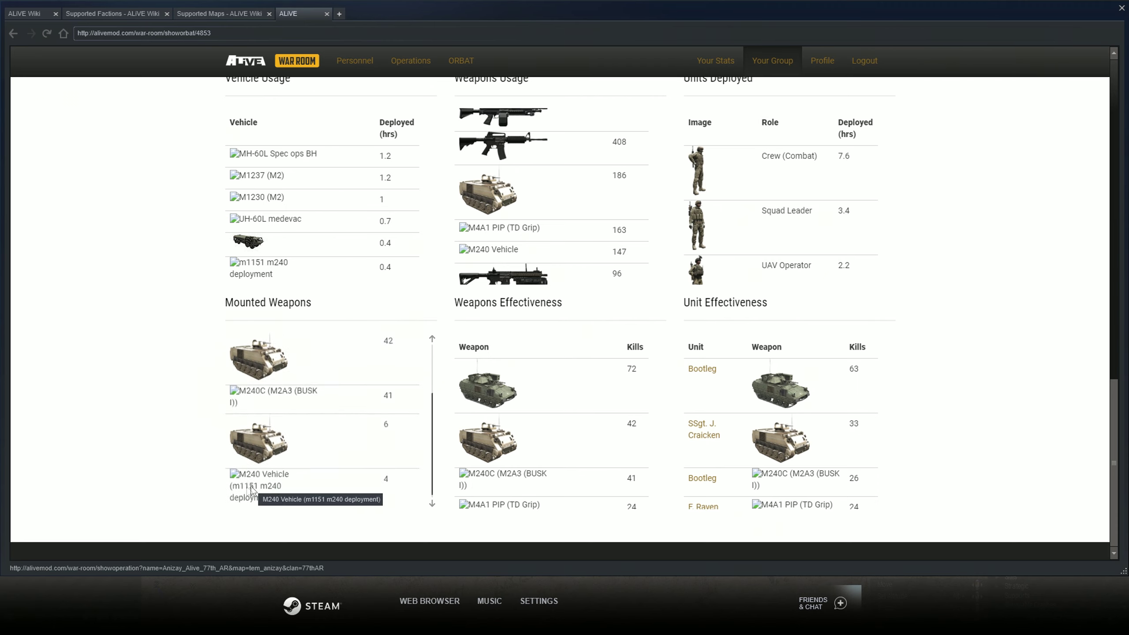
{"action": "scroll", "coordinate": [834, 488], "scroll_direction": "down", "scroll_amount": 2}
{"action": "scroll", "coordinate": [834, 488], "scroll_direction": "down", "scroll_amount": 2}
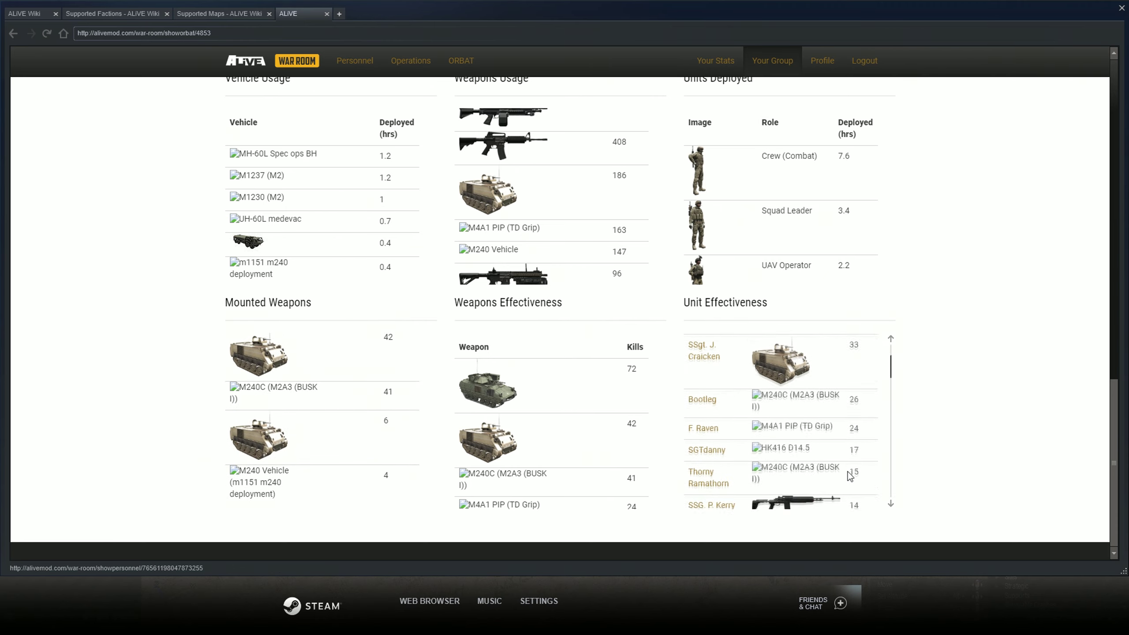
{"action": "scroll", "coordinate": [838, 485], "scroll_direction": "up", "scroll_amount": 2}
{"action": "scroll", "coordinate": [845, 479], "scroll_direction": "down", "scroll_amount": 2}
{"action": "scroll", "coordinate": [844, 477], "scroll_direction": "down", "scroll_amount": 1}
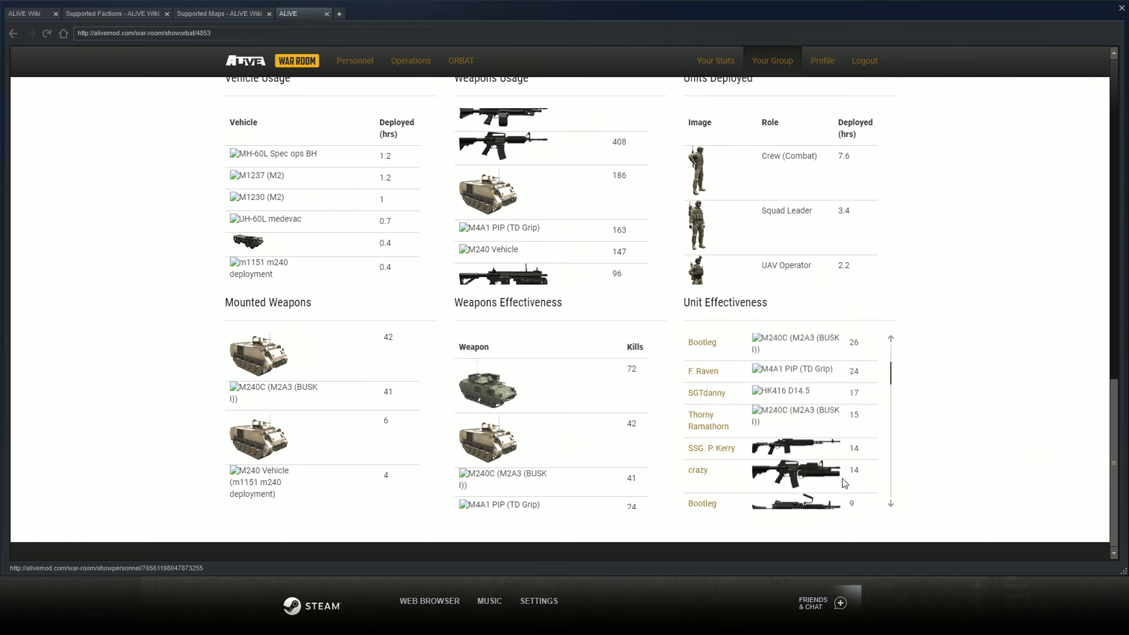
{"action": "scroll", "coordinate": [853, 456], "scroll_direction": "up", "scroll_amount": 1}
{"action": "scroll", "coordinate": [852, 457], "scroll_direction": "up", "scroll_amount": 3}
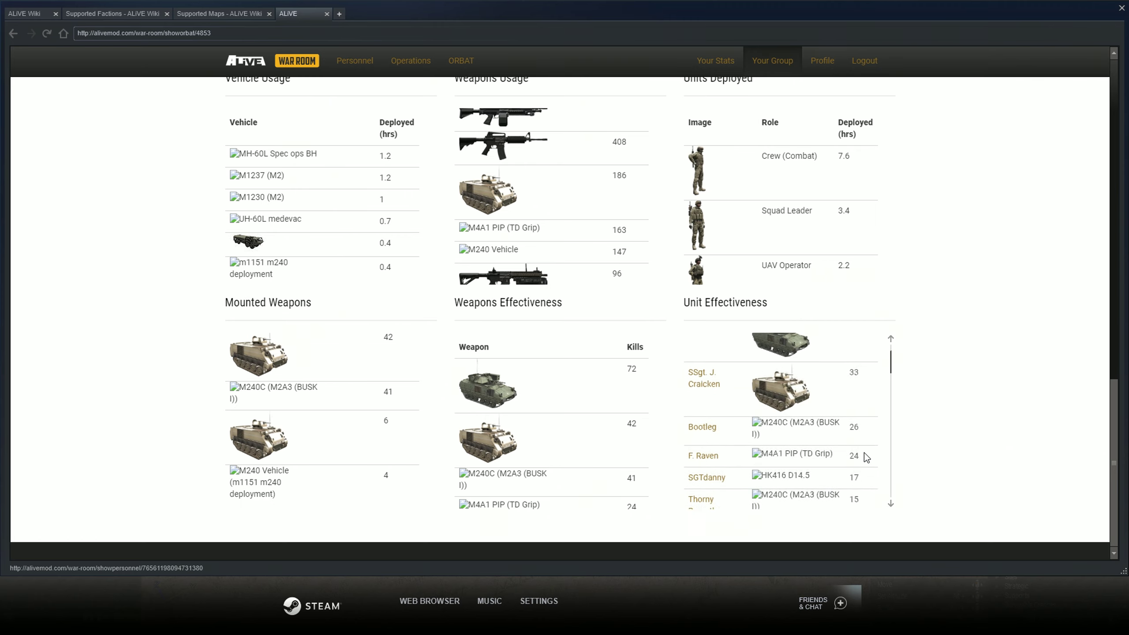
{"action": "scroll", "coordinate": [865, 446], "scroll_direction": "up", "scroll_amount": 3}
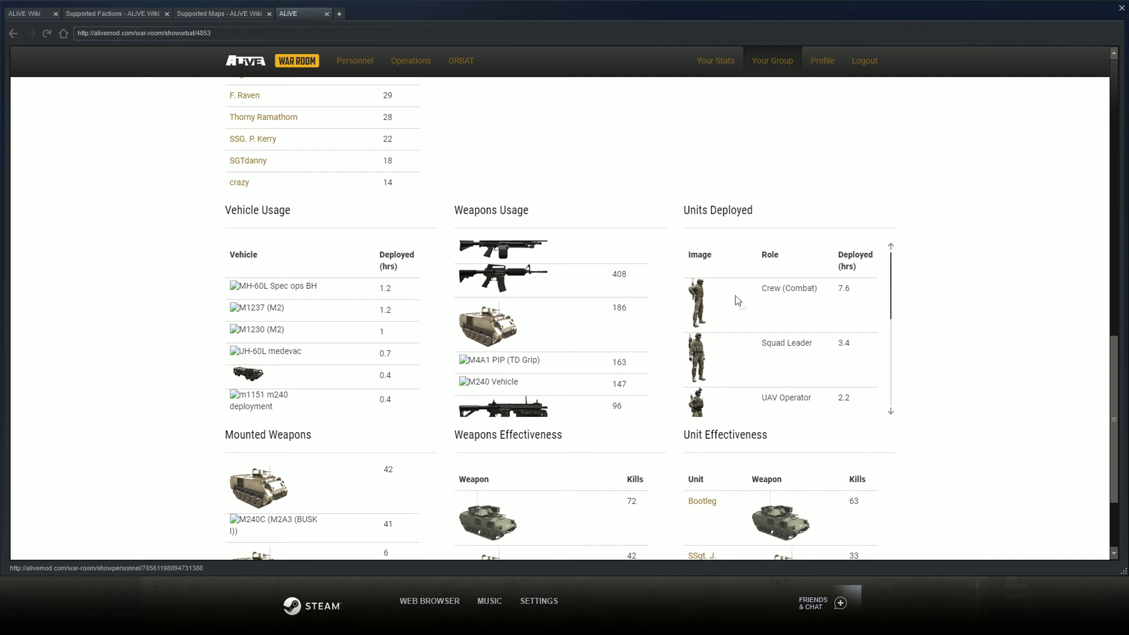
{"action": "scroll", "coordinate": [820, 384], "scroll_direction": "down", "scroll_amount": 5}
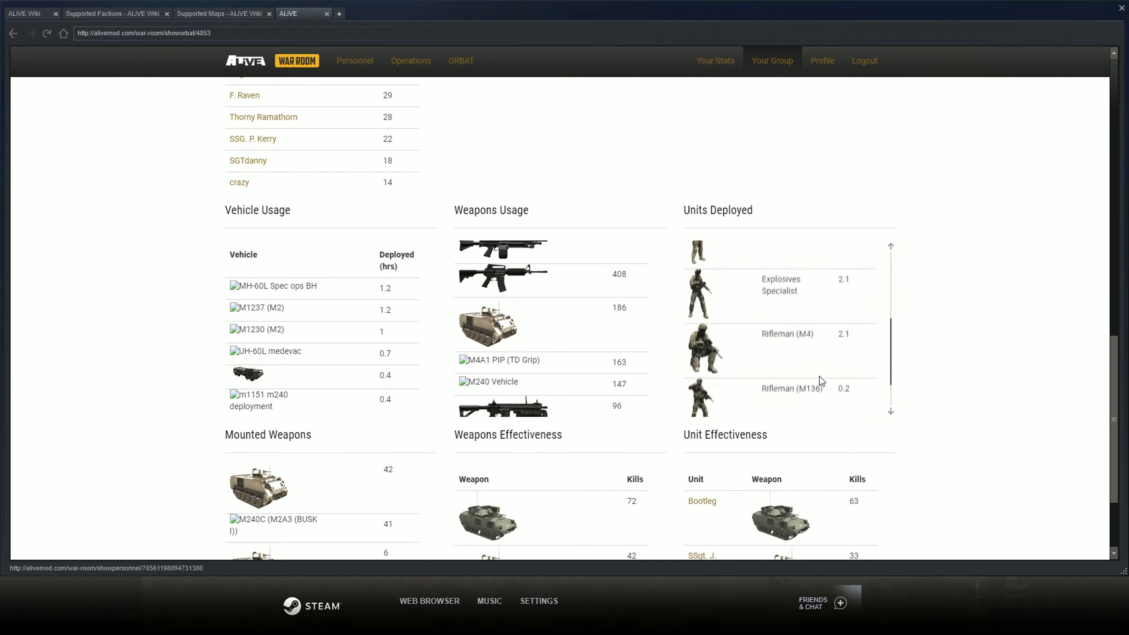
{"action": "scroll", "coordinate": [819, 376], "scroll_direction": "down", "scroll_amount": 2}
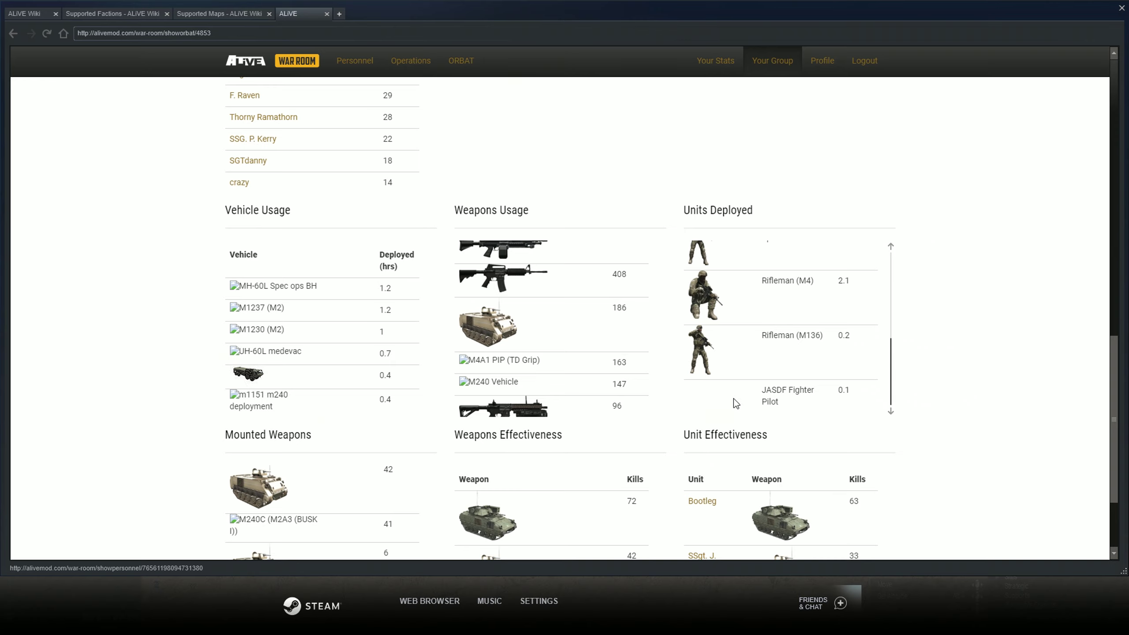
{"action": "scroll", "coordinate": [294, 387], "scroll_direction": "up", "scroll_amount": 2}
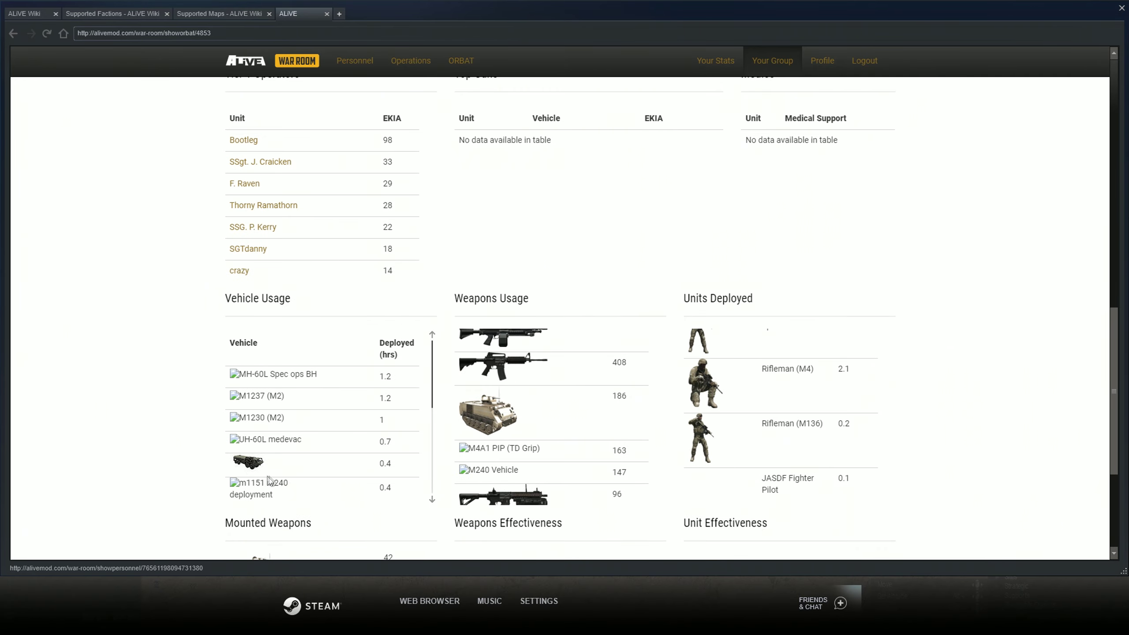
{"action": "scroll", "coordinate": [268, 482], "scroll_direction": "up", "scroll_amount": 3}
{"action": "scroll", "coordinate": [308, 297], "scroll_direction": "down", "scroll_amount": 3}
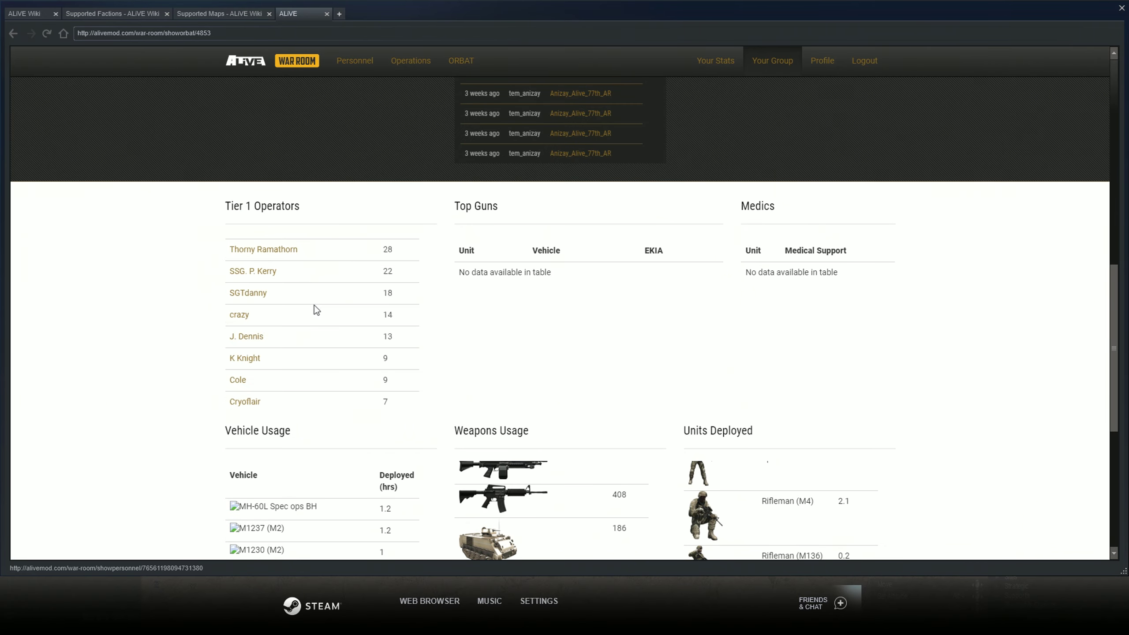
{"action": "scroll", "coordinate": [315, 309], "scroll_direction": "down", "scroll_amount": 3}
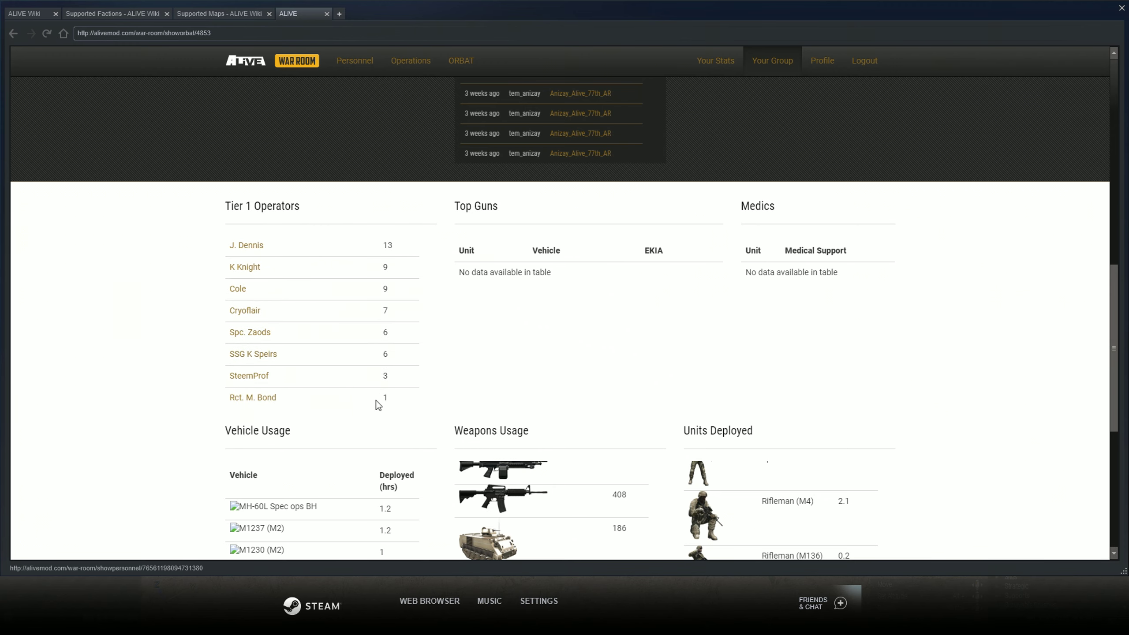
{"action": "scroll", "coordinate": [378, 405], "scroll_direction": "down", "scroll_amount": 3}
{"action": "scroll", "coordinate": [412, 279], "scroll_direction": "up", "scroll_amount": 3}
{"action": "scroll", "coordinate": [385, 351], "scroll_direction": "up", "scroll_amount": 1}
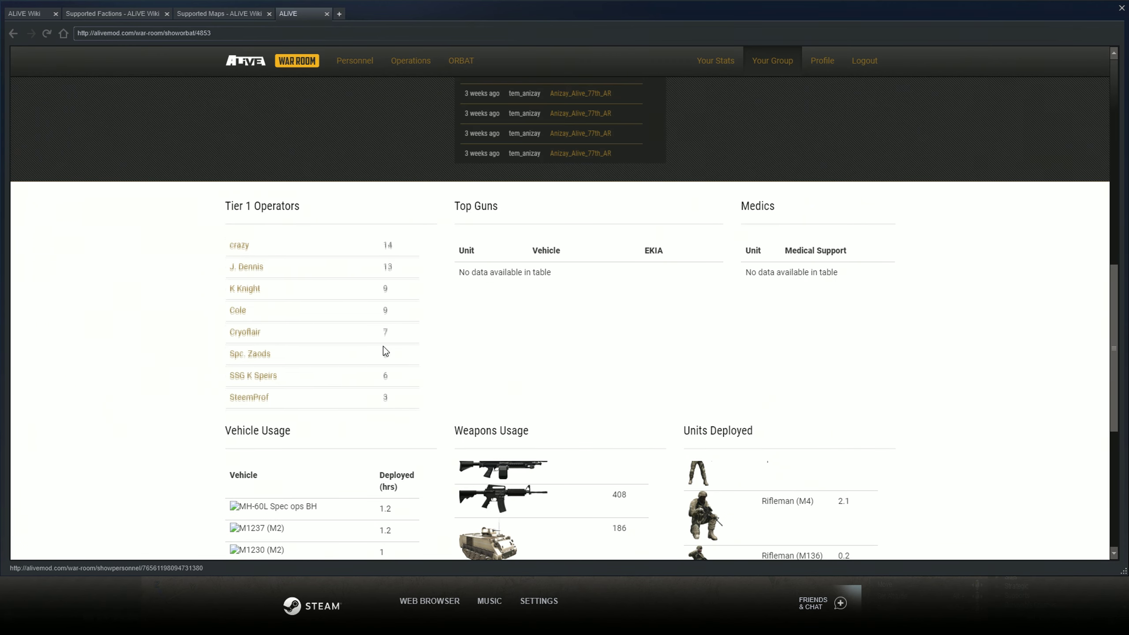
{"action": "scroll", "coordinate": [386, 361], "scroll_direction": "down", "scroll_amount": 1}
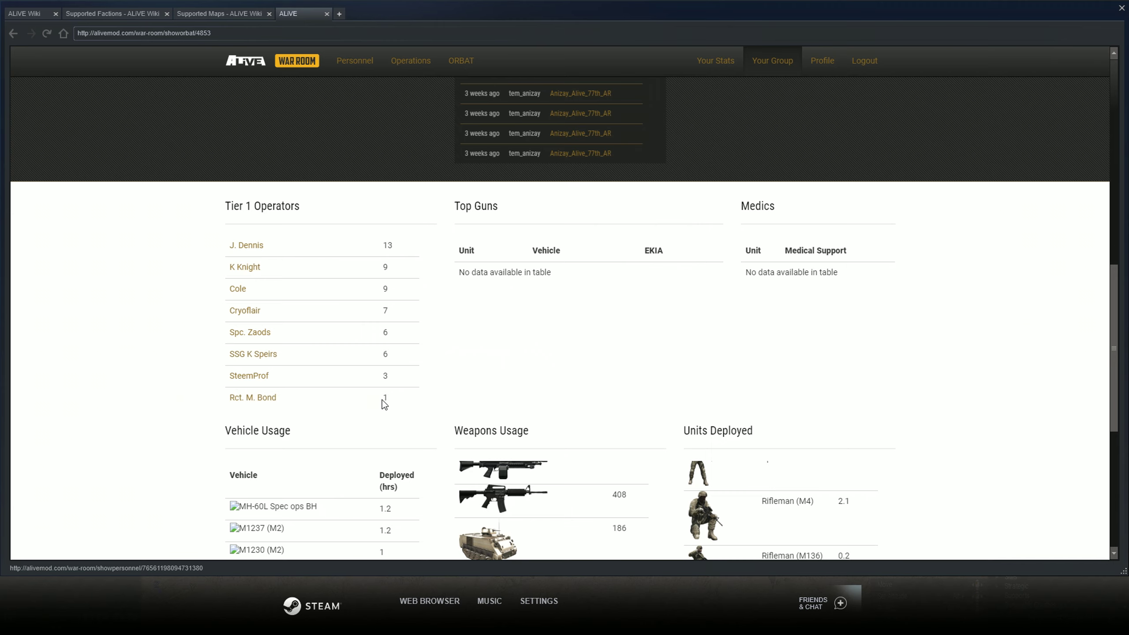
{"action": "scroll", "coordinate": [385, 378], "scroll_direction": "up", "scroll_amount": 3}
{"action": "scroll", "coordinate": [387, 375], "scroll_direction": "up", "scroll_amount": 3}
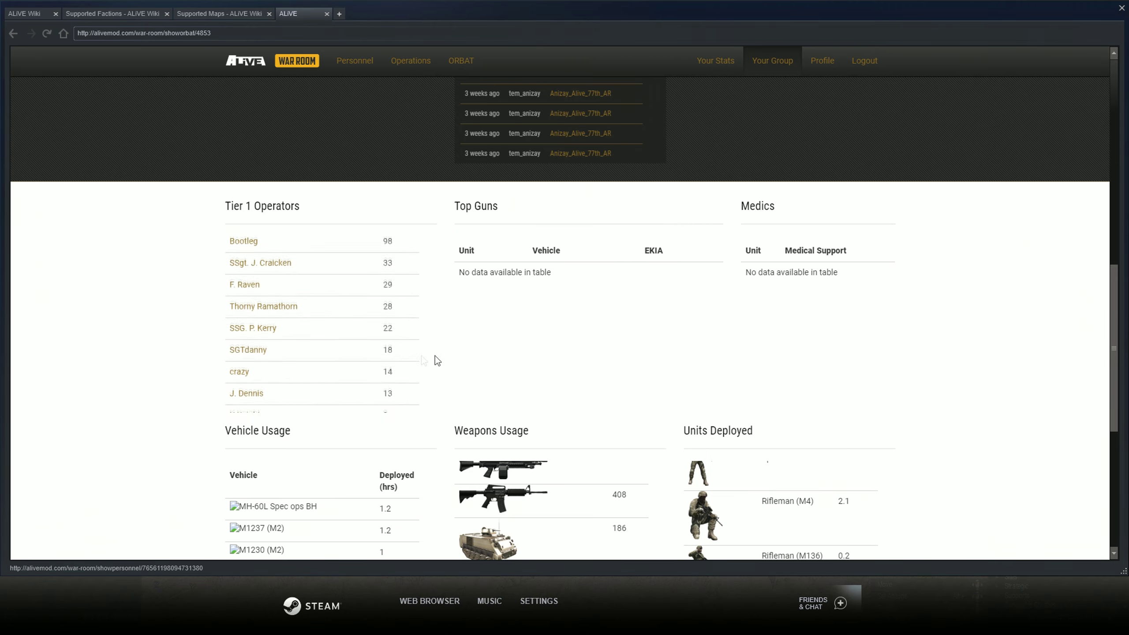
{"action": "scroll", "coordinate": [434, 361], "scroll_direction": "up", "scroll_amount": 4}
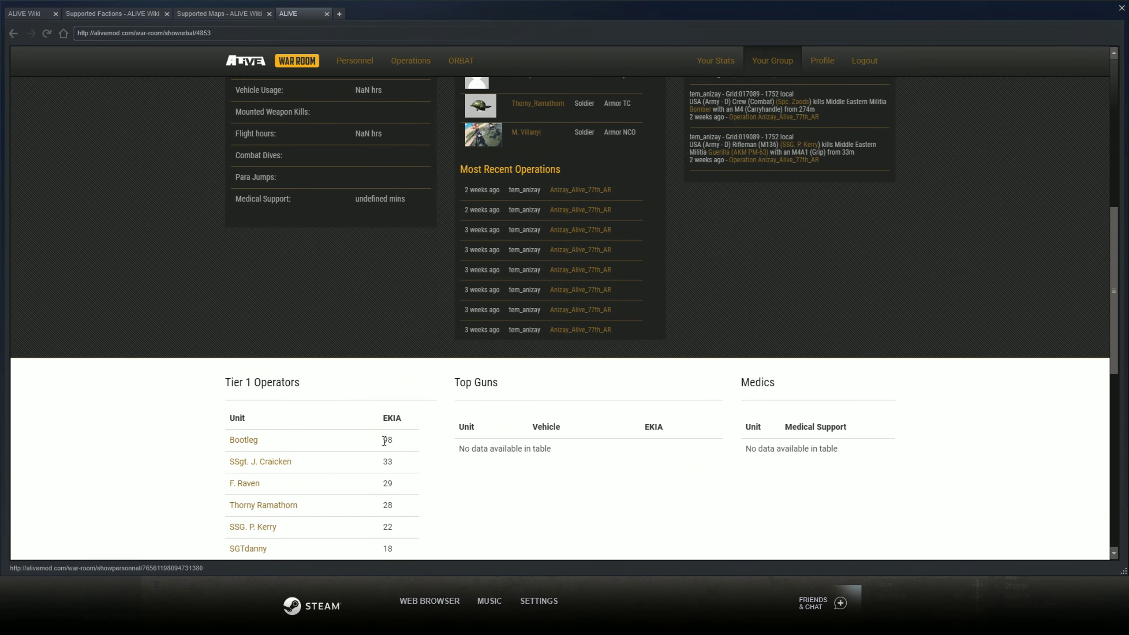
{"action": "left_click", "coordinate": [454, 481]}
{"action": "scroll", "coordinate": [410, 425], "scroll_direction": "down", "scroll_amount": 1}
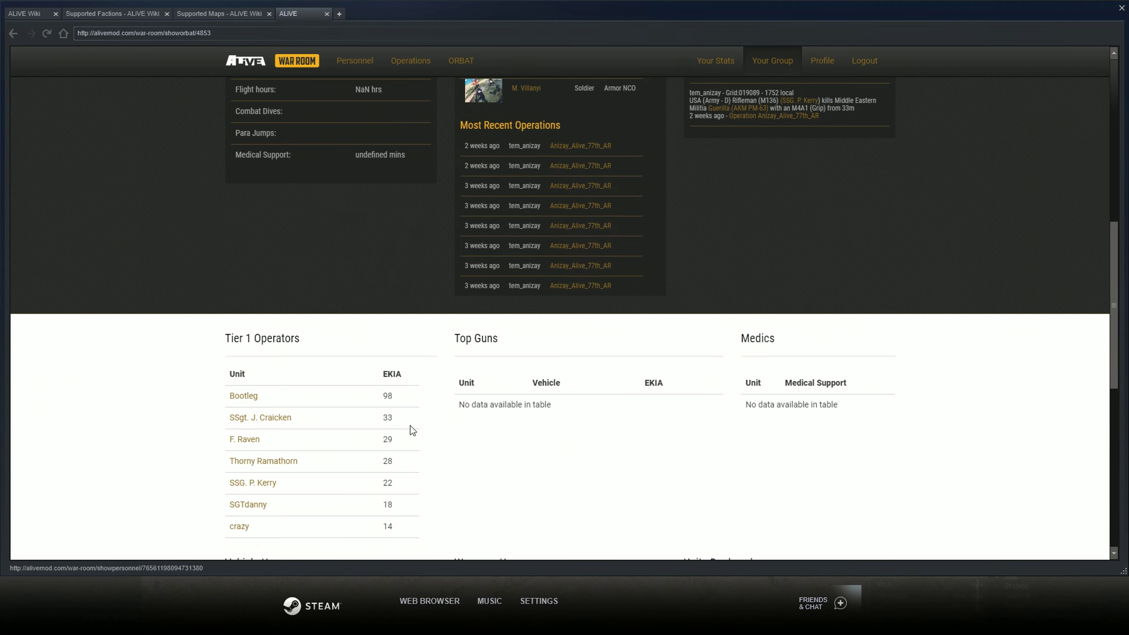
{"action": "scroll", "coordinate": [969, 377], "scroll_direction": "up", "scroll_amount": 10}
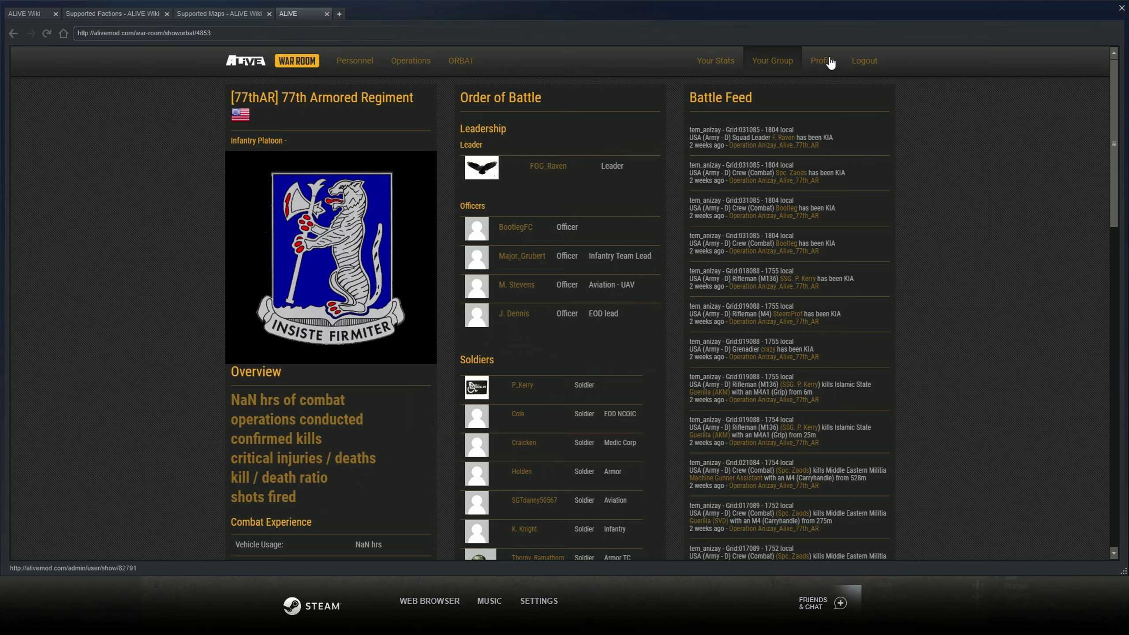
{"action": "left_click", "coordinate": [825, 62]}
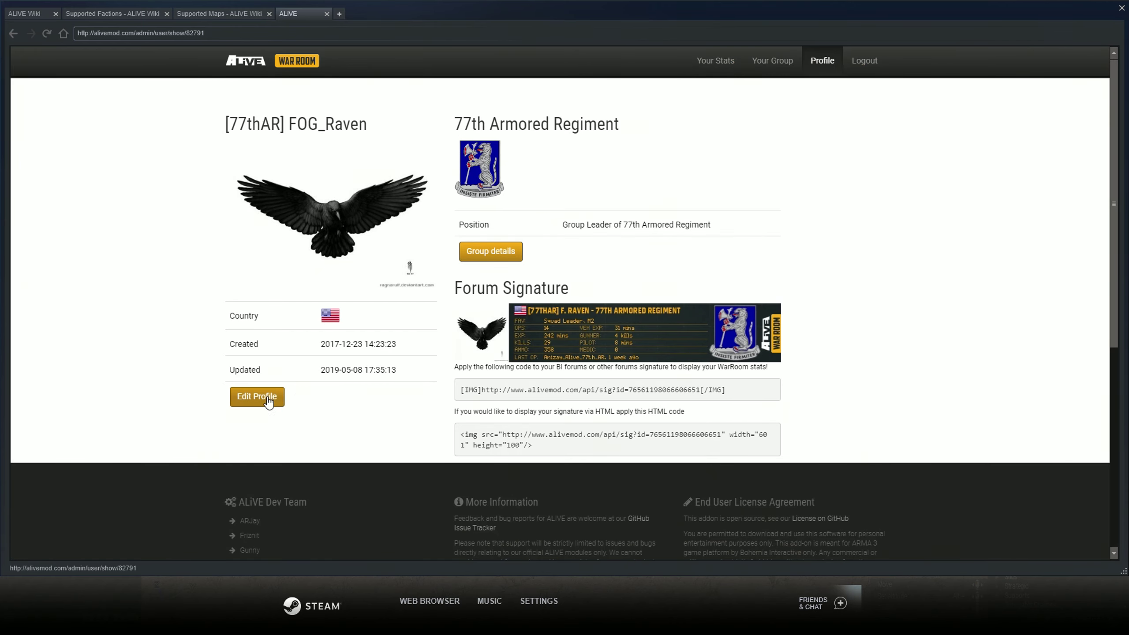
Open Your Stats and highlight the hours played, operations and confirmed kills figures
{"action": "left_click", "coordinate": [715, 61]}
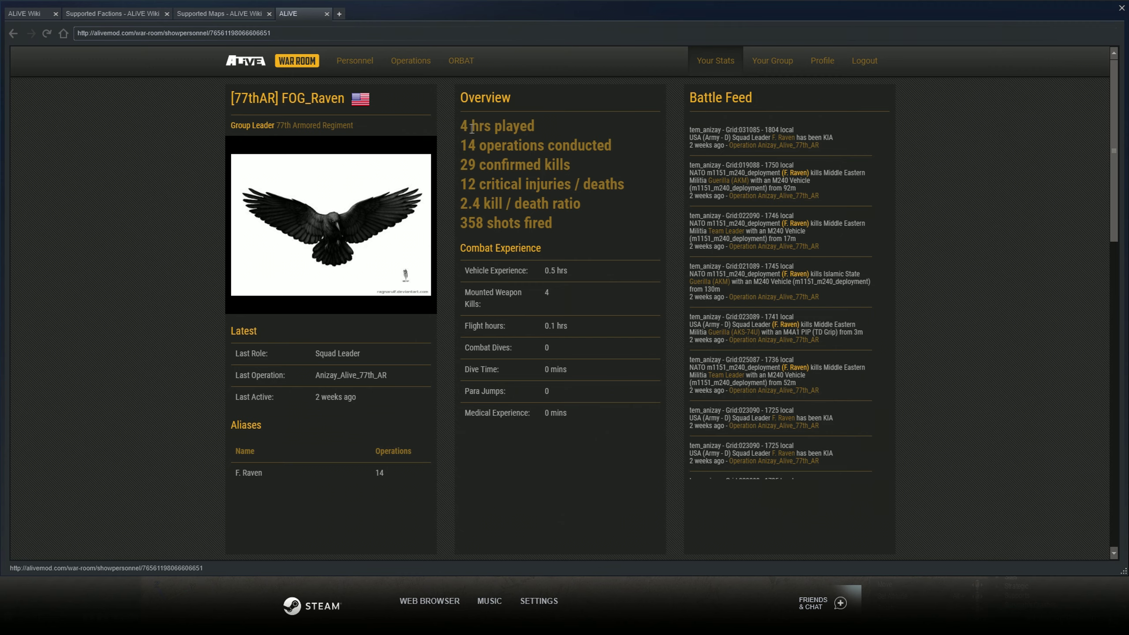
{"action": "left_click_drag", "start_coordinate": [461, 126], "coordinate": [598, 149]}
{"action": "left_click", "coordinate": [535, 166]}
{"action": "left_click_drag", "start_coordinate": [466, 137], "coordinate": [717, 164]}
{"action": "left_click", "coordinate": [499, 145]}
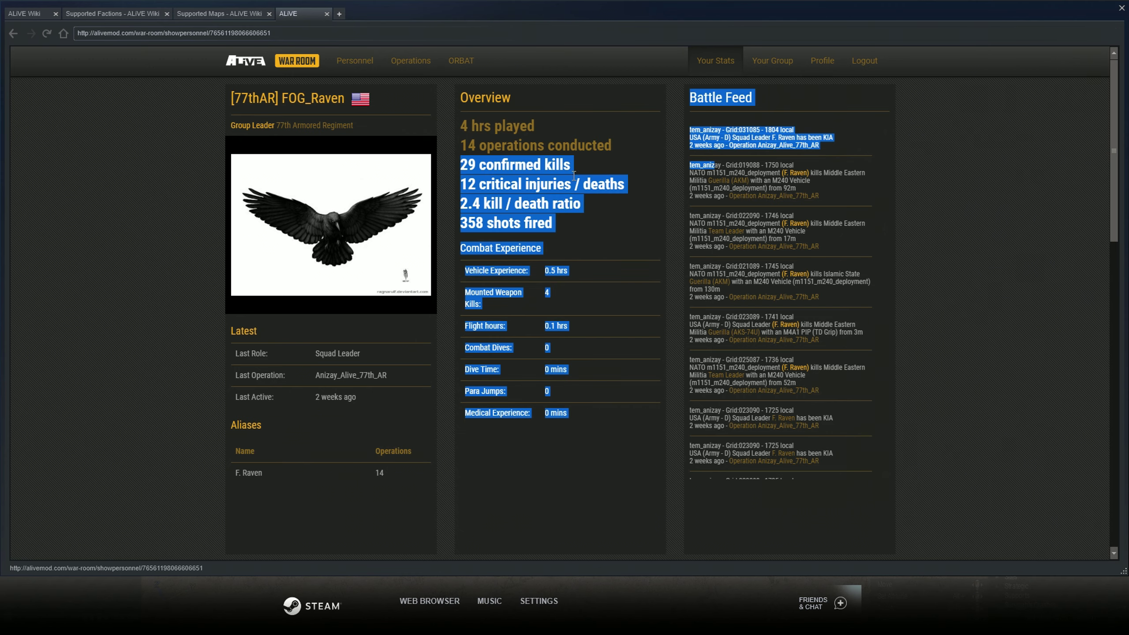
{"action": "left_click", "coordinate": [718, 165]}
Point out critical injuries, the 2.4 K/D ratio, 358 shots fired, Flight hours, Combat Dives and Para Jumps
{"action": "left_click_drag", "start_coordinate": [475, 184], "coordinate": [575, 187]}
{"action": "left_click", "coordinate": [595, 191]}
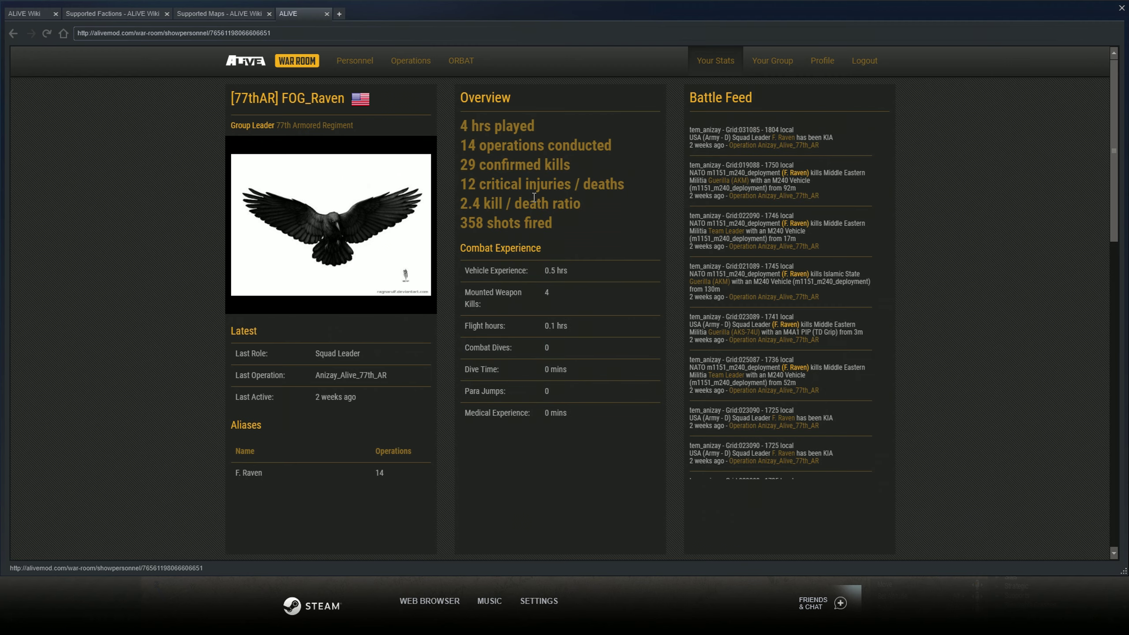
{"action": "left_click_drag", "start_coordinate": [462, 205], "coordinate": [585, 210]}
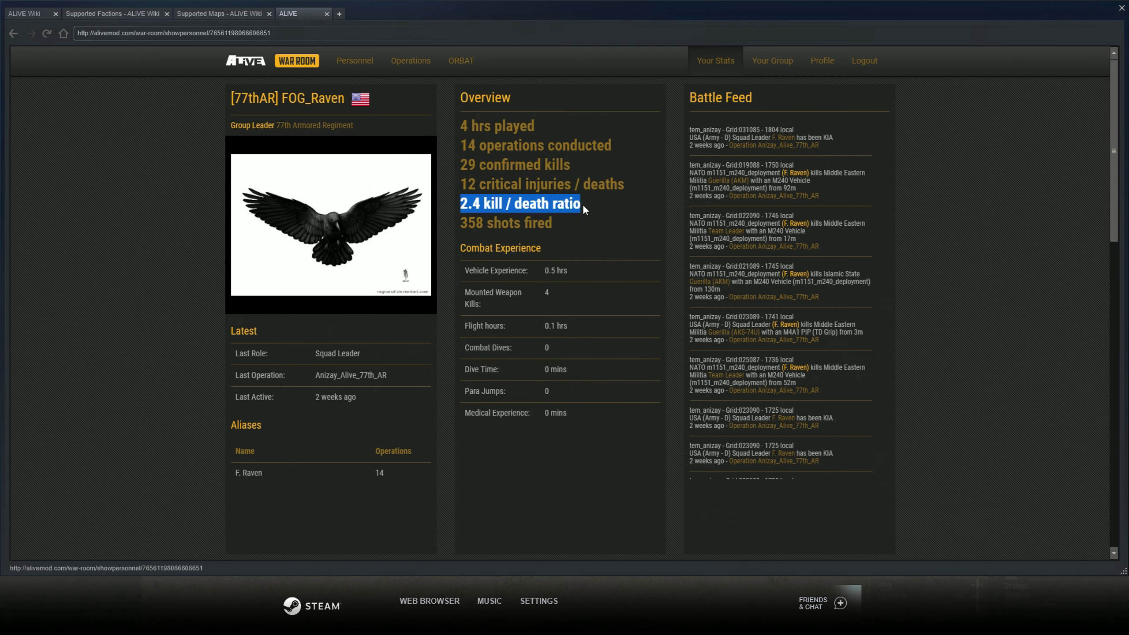
{"action": "left_click", "coordinate": [531, 231]}
{"action": "left_click_drag", "start_coordinate": [462, 223], "coordinate": [577, 227]}
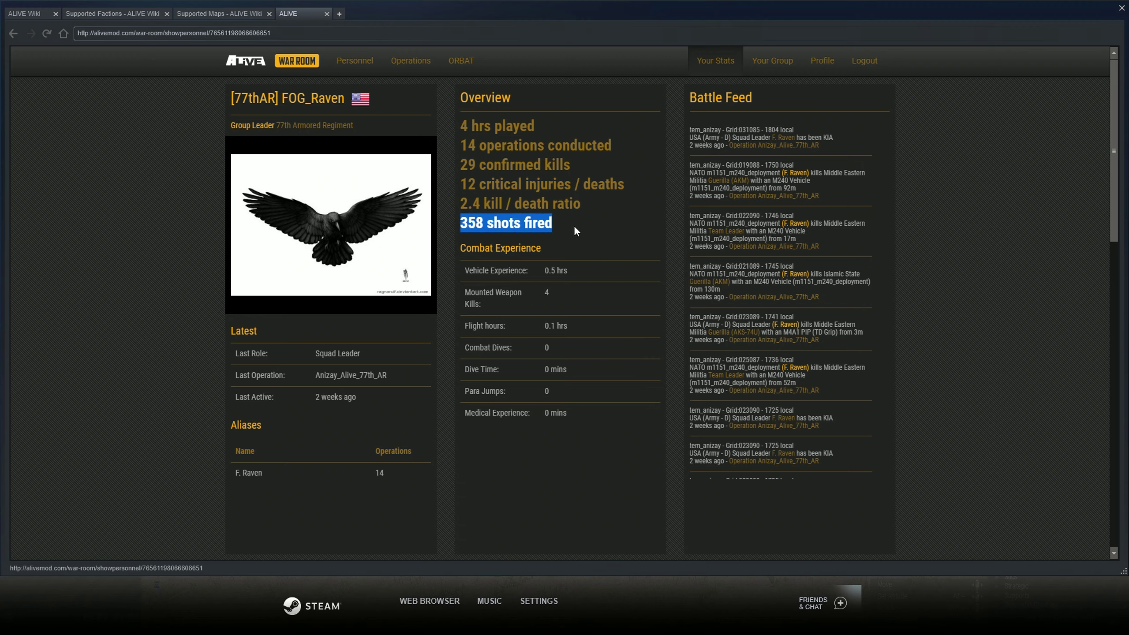
{"action": "left_click", "coordinate": [577, 228]}
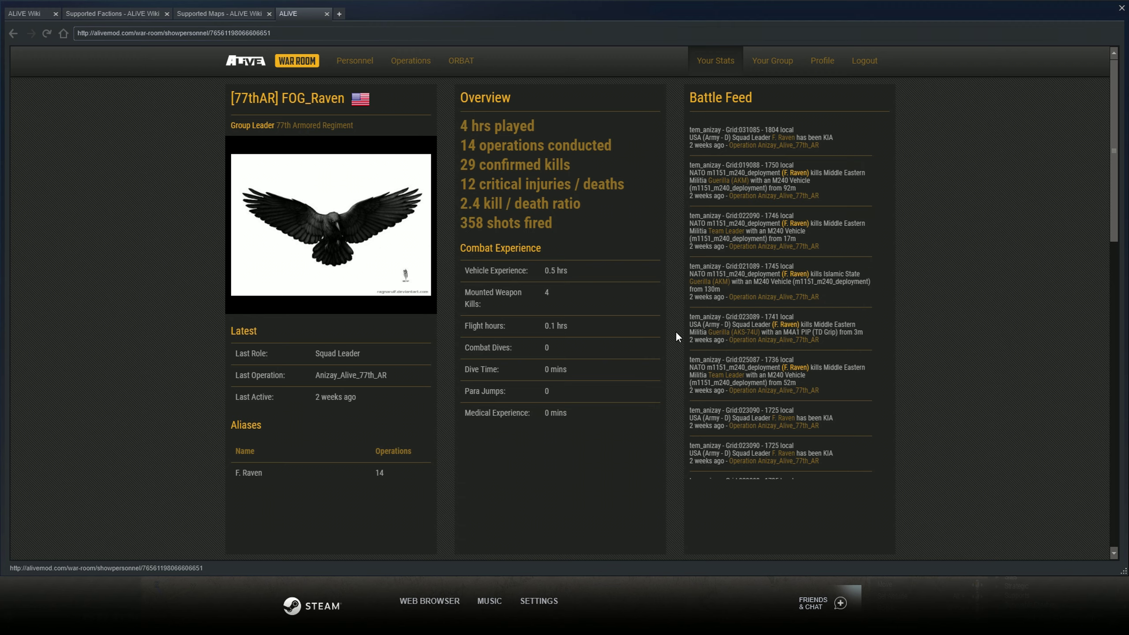
{"action": "left_click_drag", "start_coordinate": [477, 327], "coordinate": [630, 330]}
{"action": "left_click", "coordinate": [529, 328]}
{"action": "double_click", "coordinate": [547, 347]}
{"action": "double_click", "coordinate": [547, 391]}
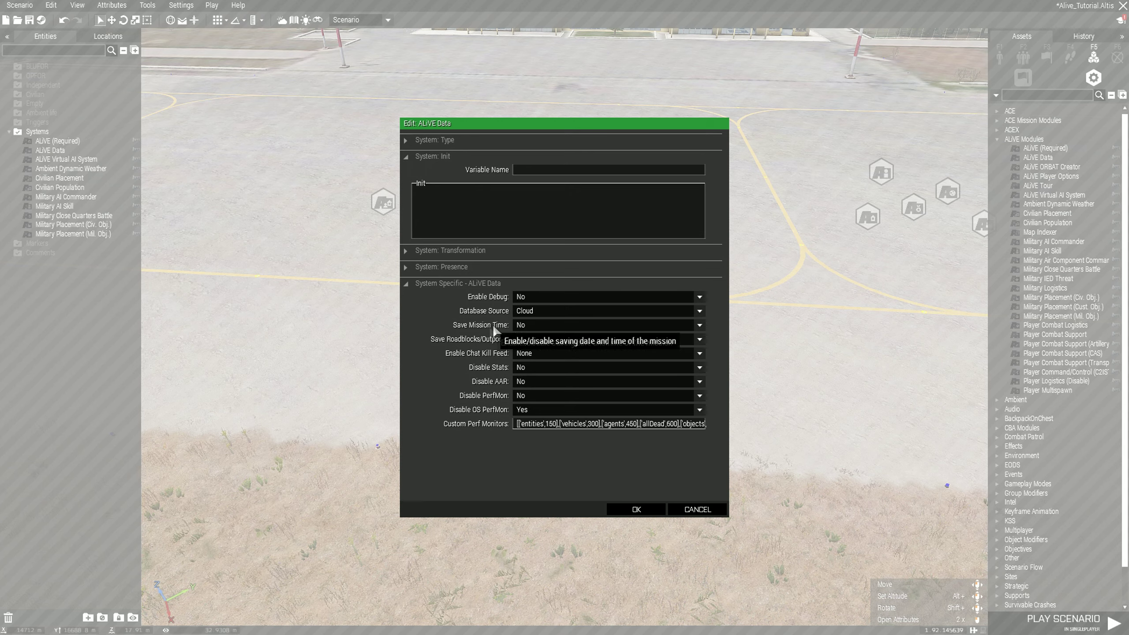
Change the ALiVE Data module's Save Mission Time from No to Yes
{"action": "left_click", "coordinate": [527, 325]}
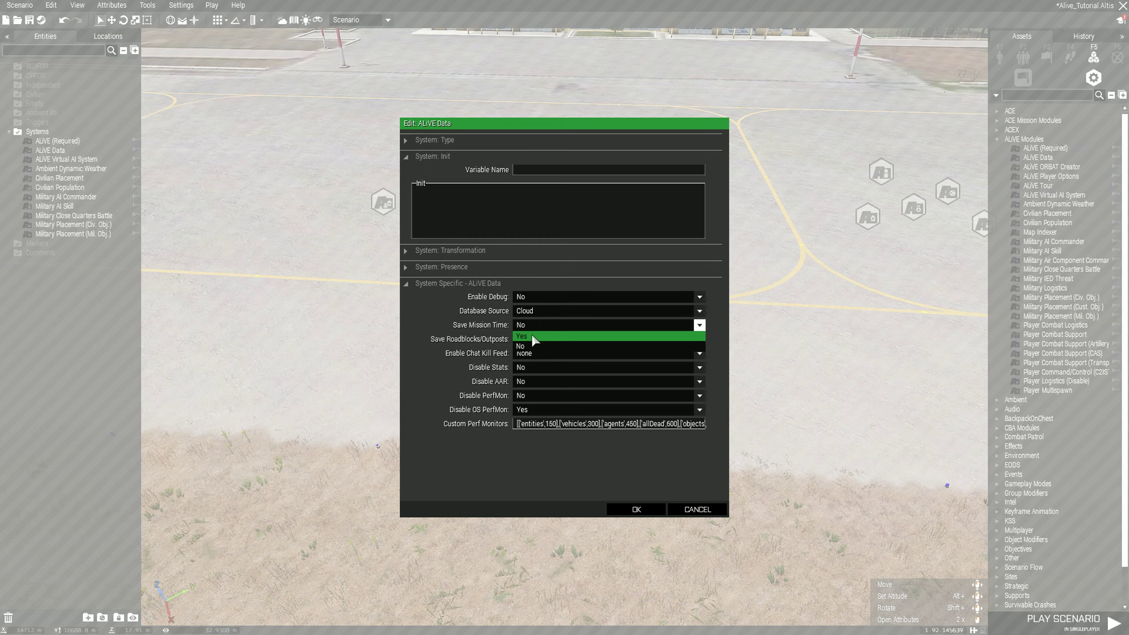
{"action": "left_click", "coordinate": [532, 335]}
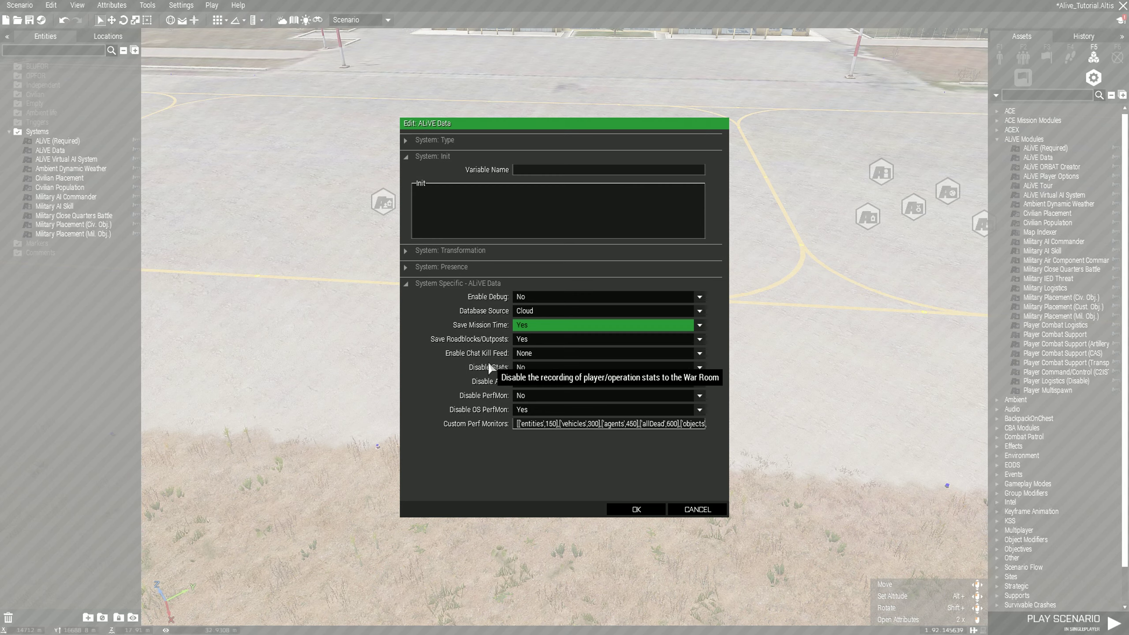
{"action": "left_click", "coordinate": [529, 355]}
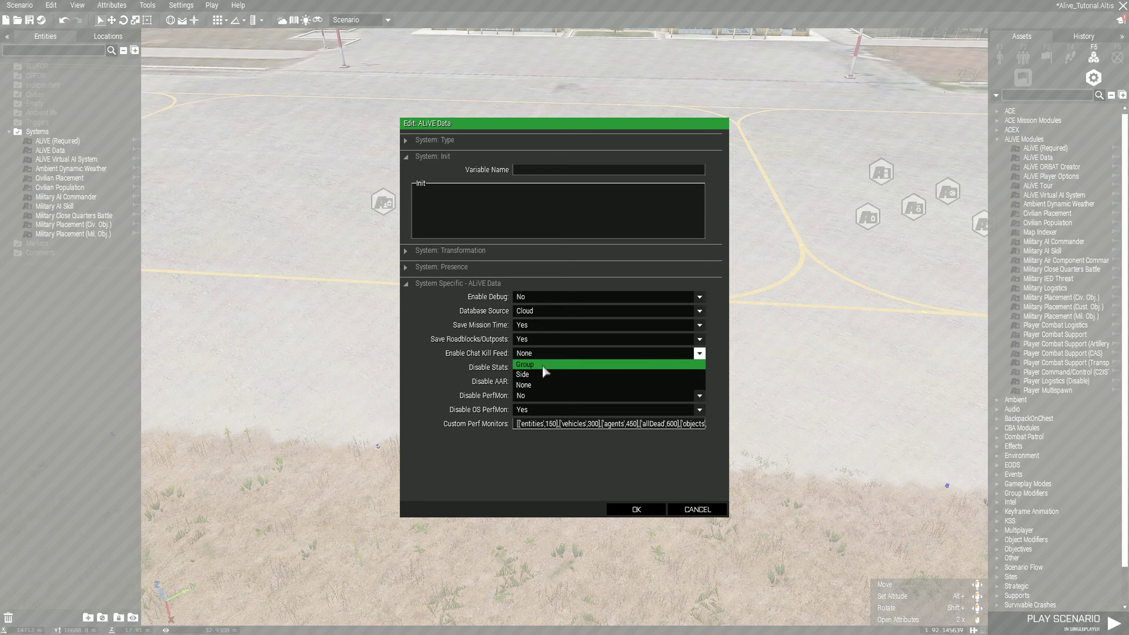
Leave Enable Chat Kill Feed at None and apply the ALiVE Data settings with OK
{"action": "left_click", "coordinate": [534, 387]}
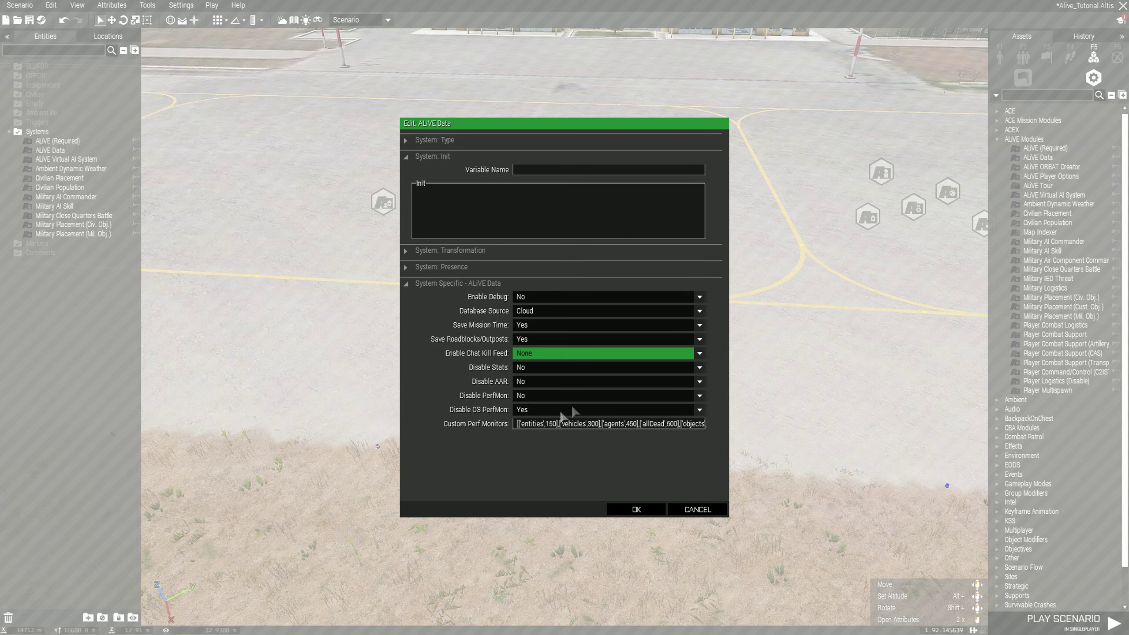
{"action": "left_click", "coordinate": [637, 509]}
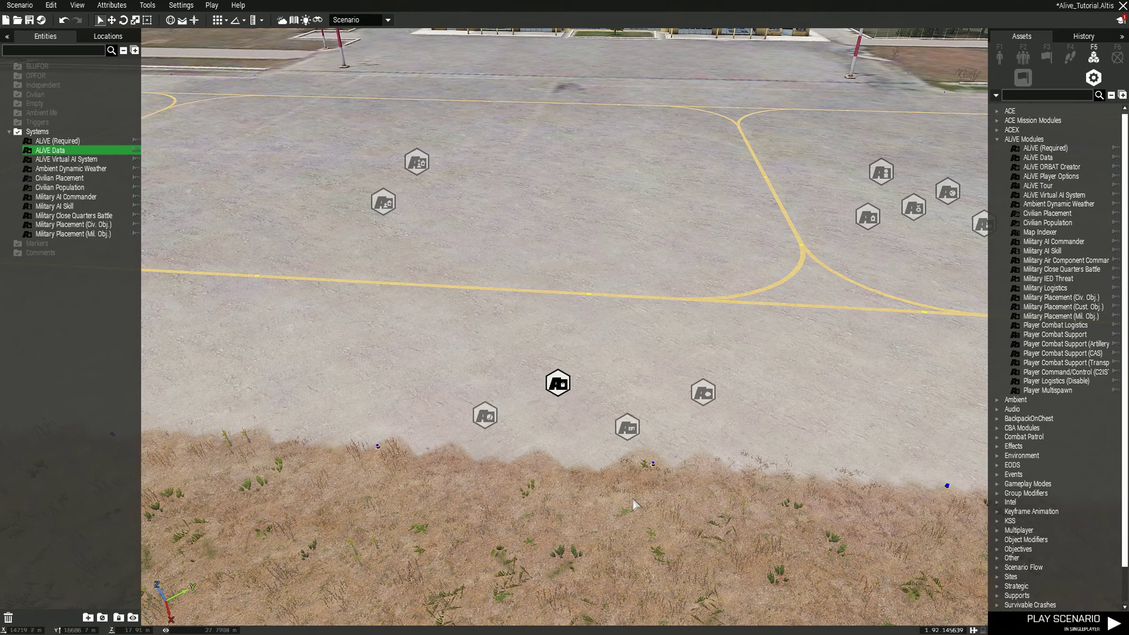
In the ALiVE (Required) module attributes, keep versioning on Warn players and AI distribution on Server
{"action": "double_click", "coordinate": [486, 416]}
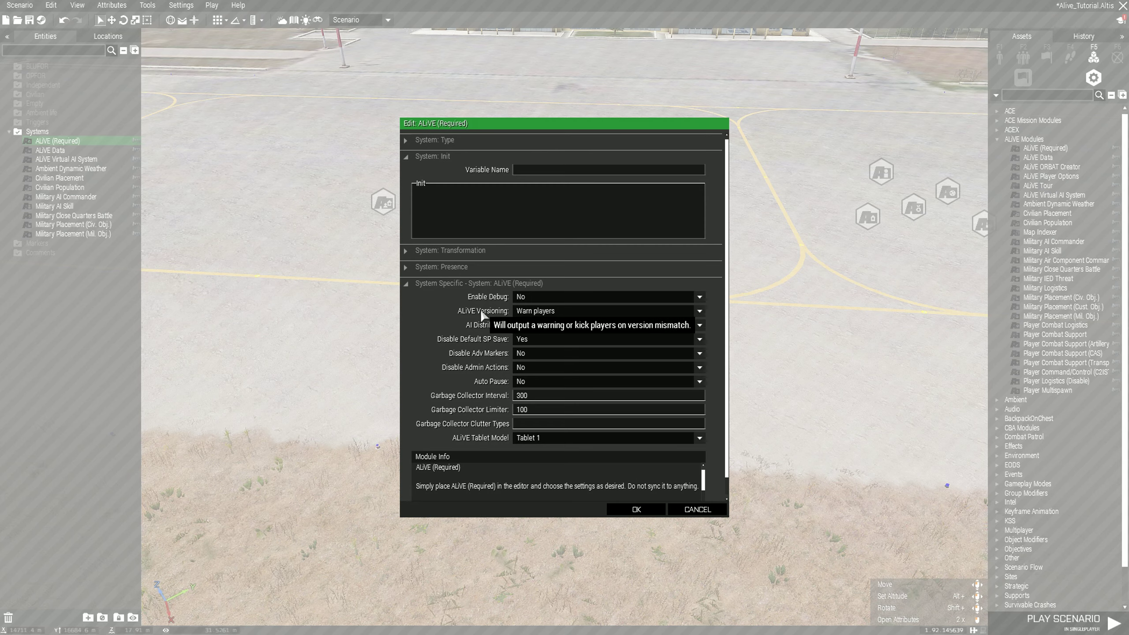
{"action": "left_click", "coordinate": [522, 311]}
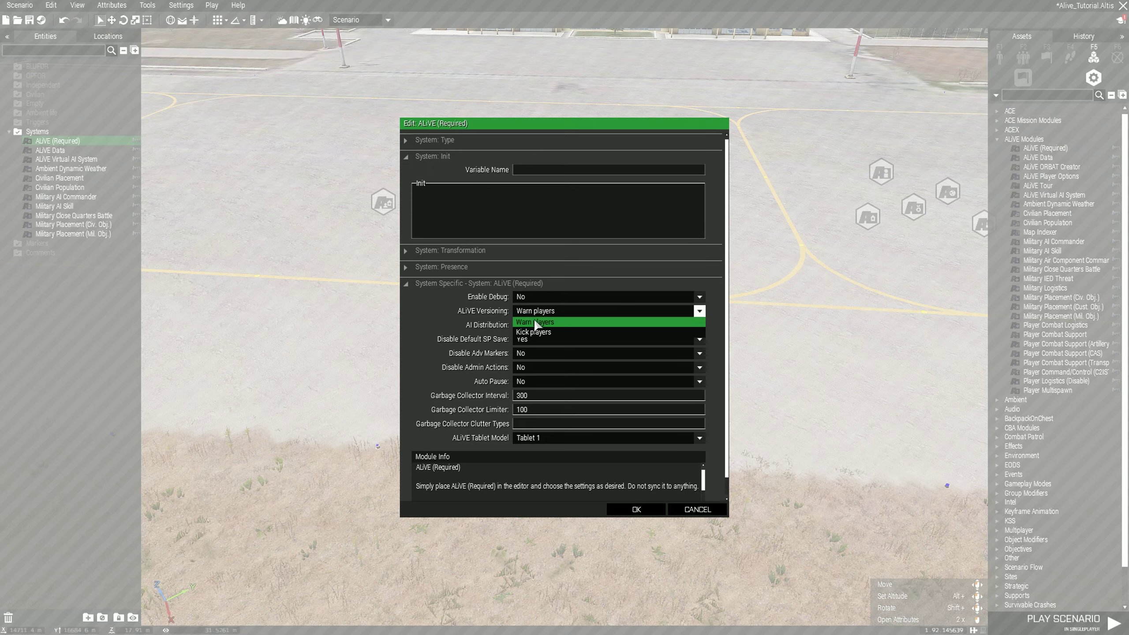
{"action": "left_click", "coordinate": [535, 322]}
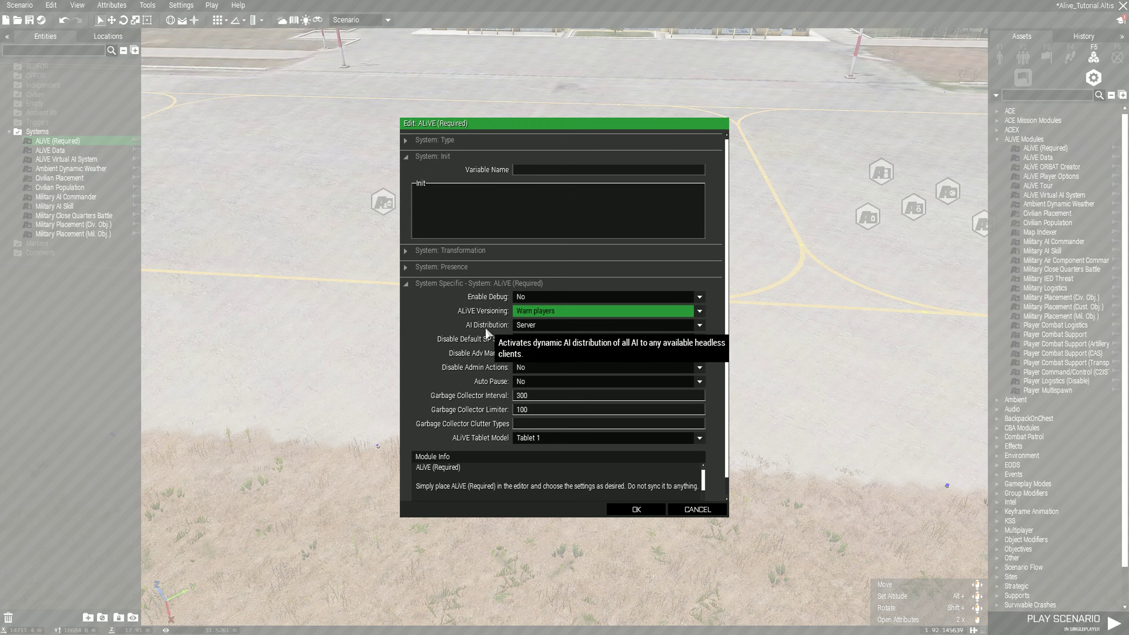
{"action": "left_click", "coordinate": [543, 324]}
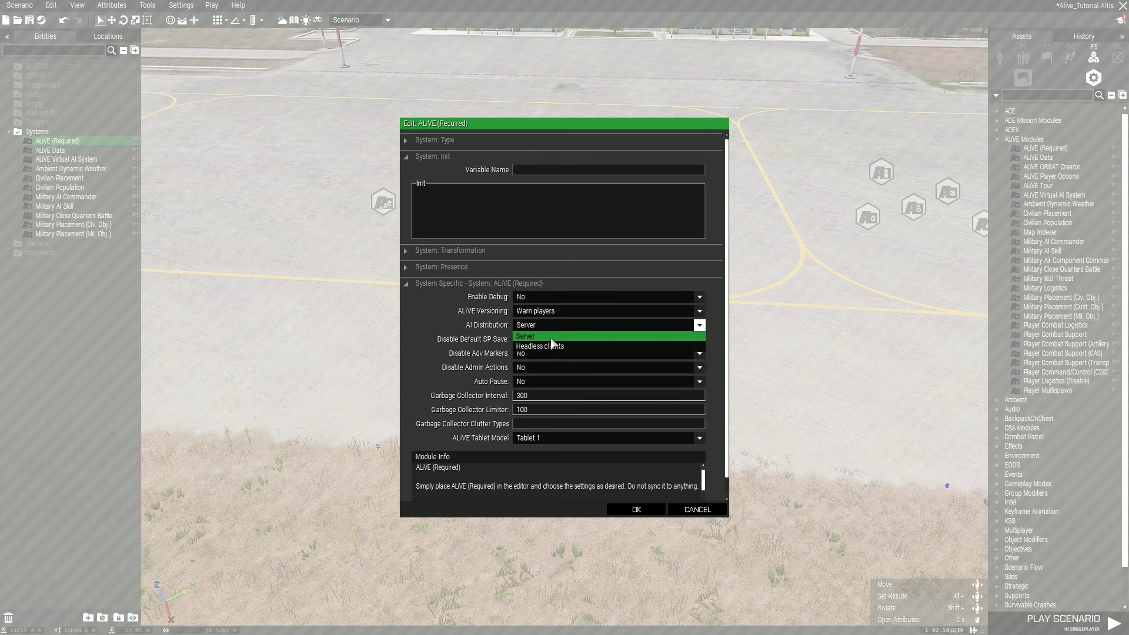
{"action": "left_click", "coordinate": [551, 337]}
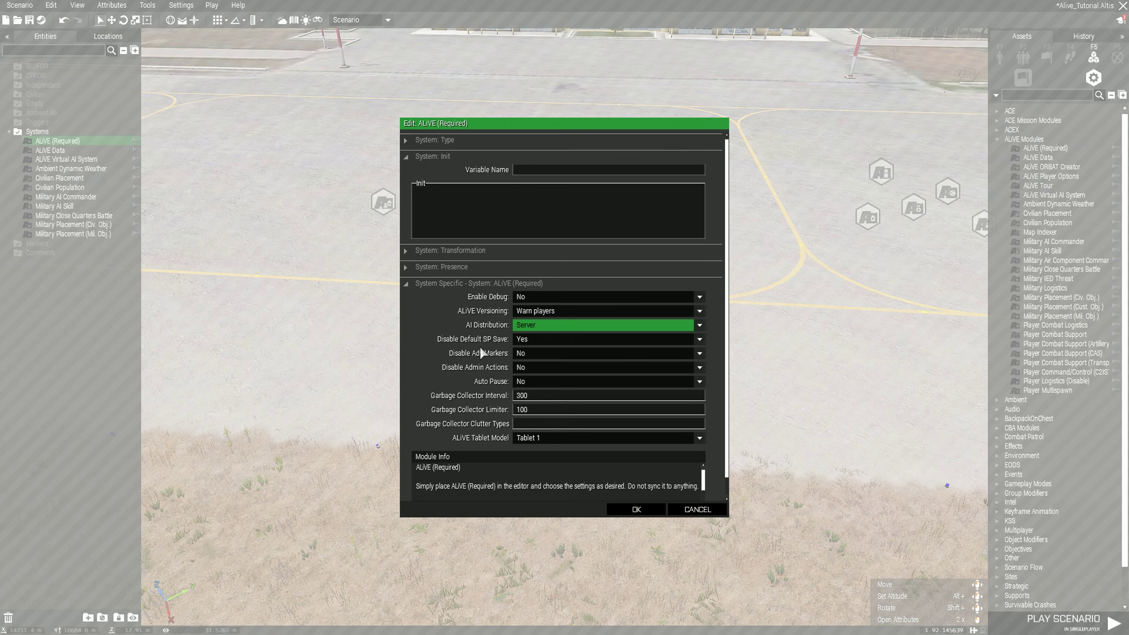
{"action": "mouse_move", "coordinate": [481, 347]}
{"action": "mouse_move", "coordinate": [510, 378]}
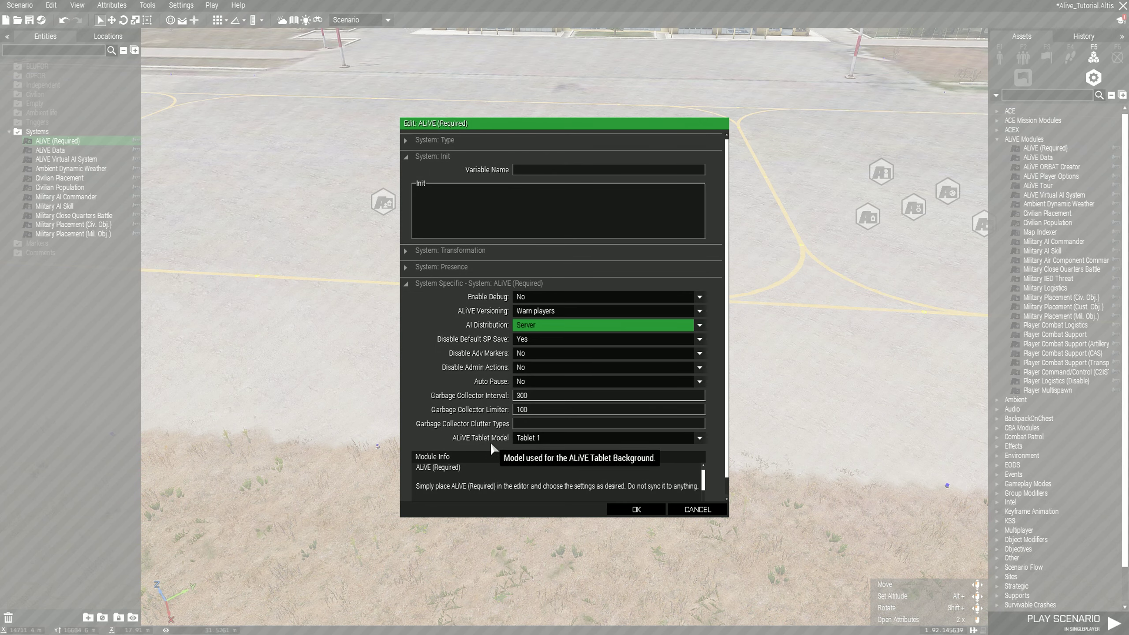
Keep Tablet 1 as the ALiVE tablet model and confirm the module settings with OK
{"action": "left_click", "coordinate": [531, 438]}
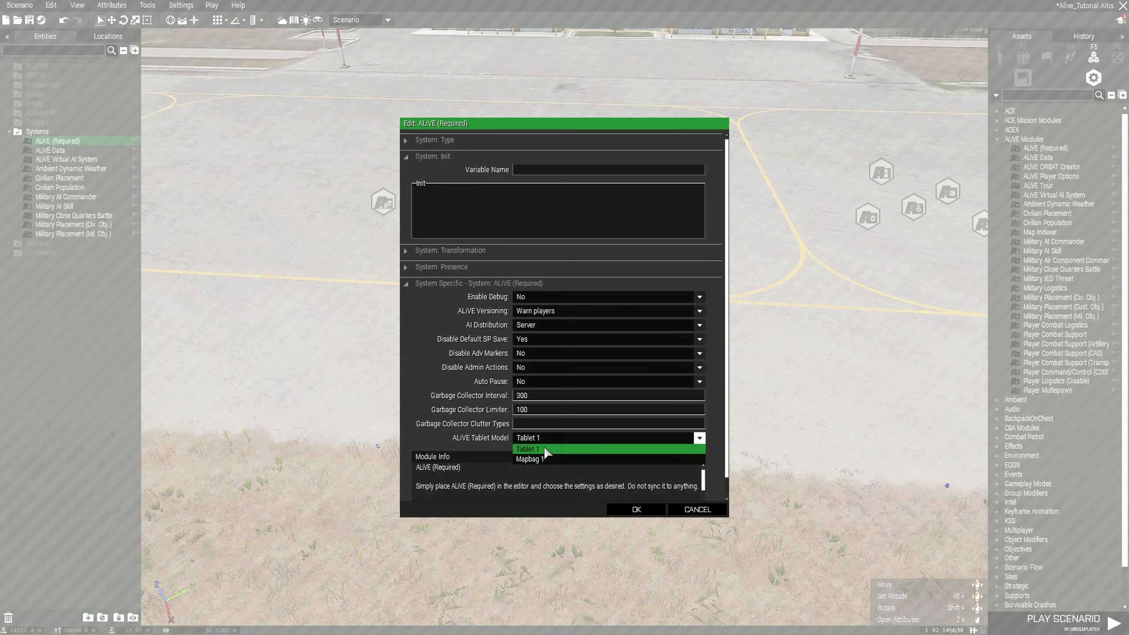
{"action": "left_click", "coordinate": [544, 447]}
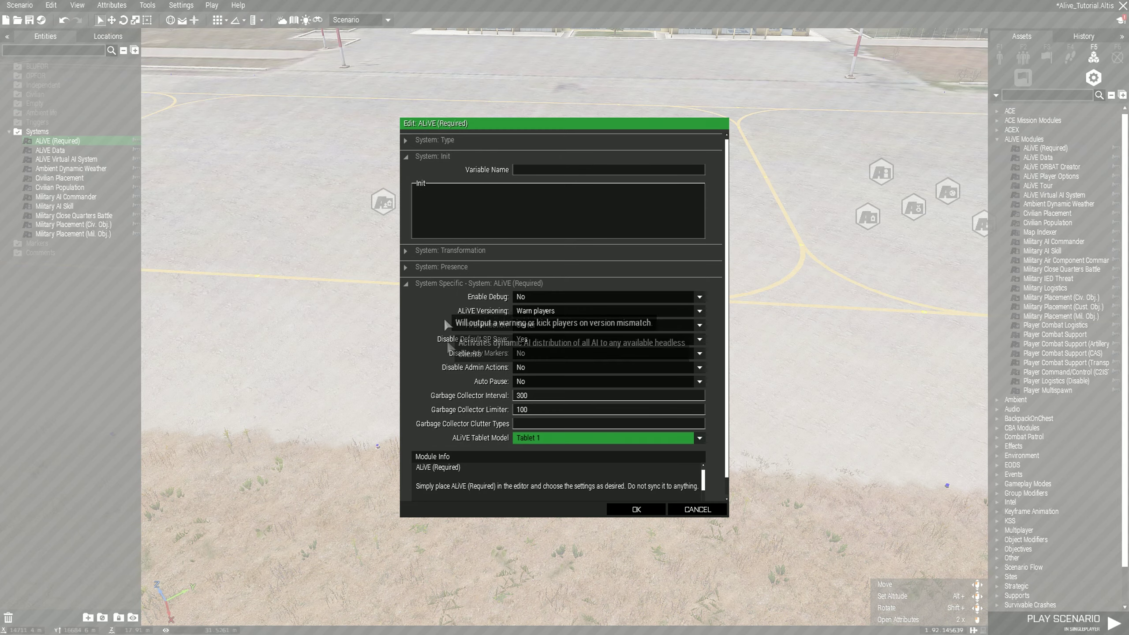
{"action": "left_click", "coordinate": [641, 513]}
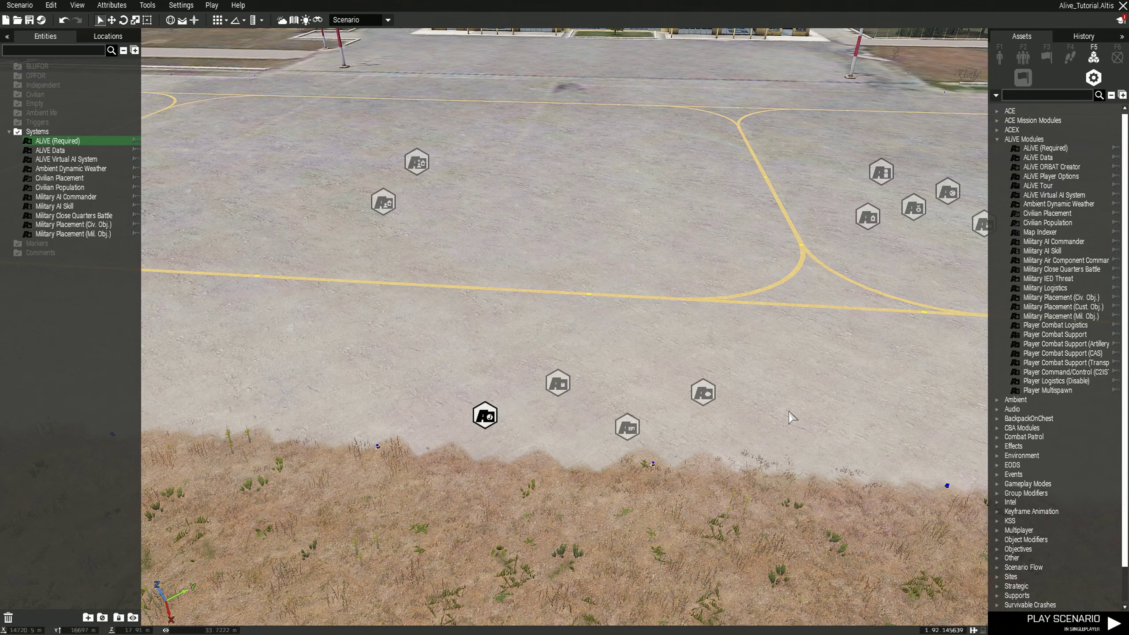
Rotate the camera so the airport buildings appear beyond the ALiVE modules
{"action": "right_click_drag", "start_coordinate": [903, 327], "coordinate": [872, 257]}
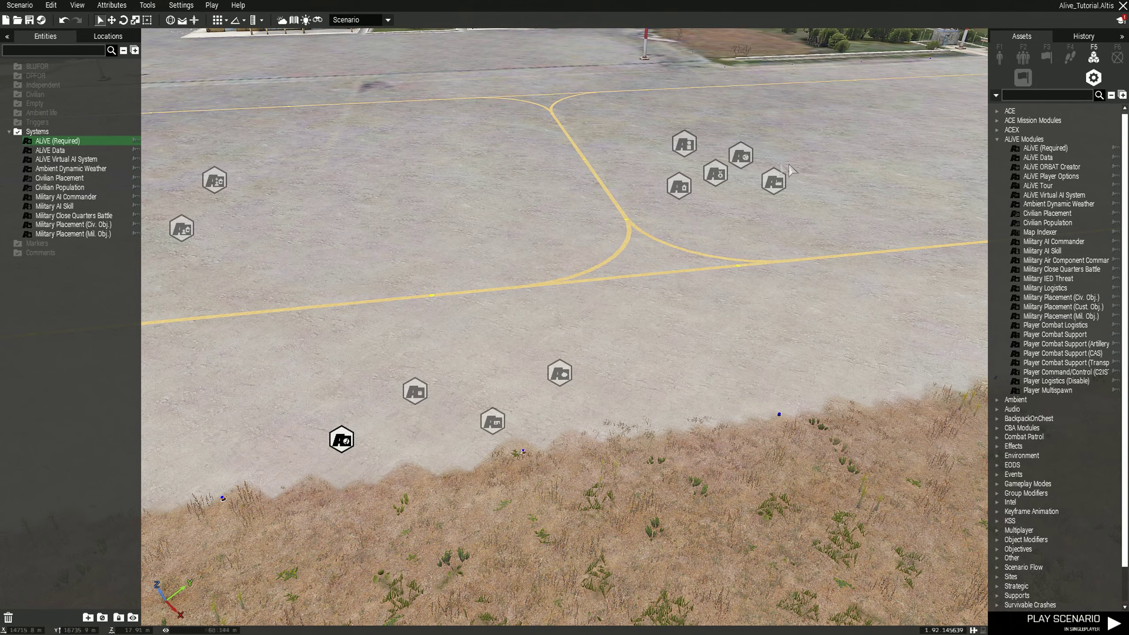